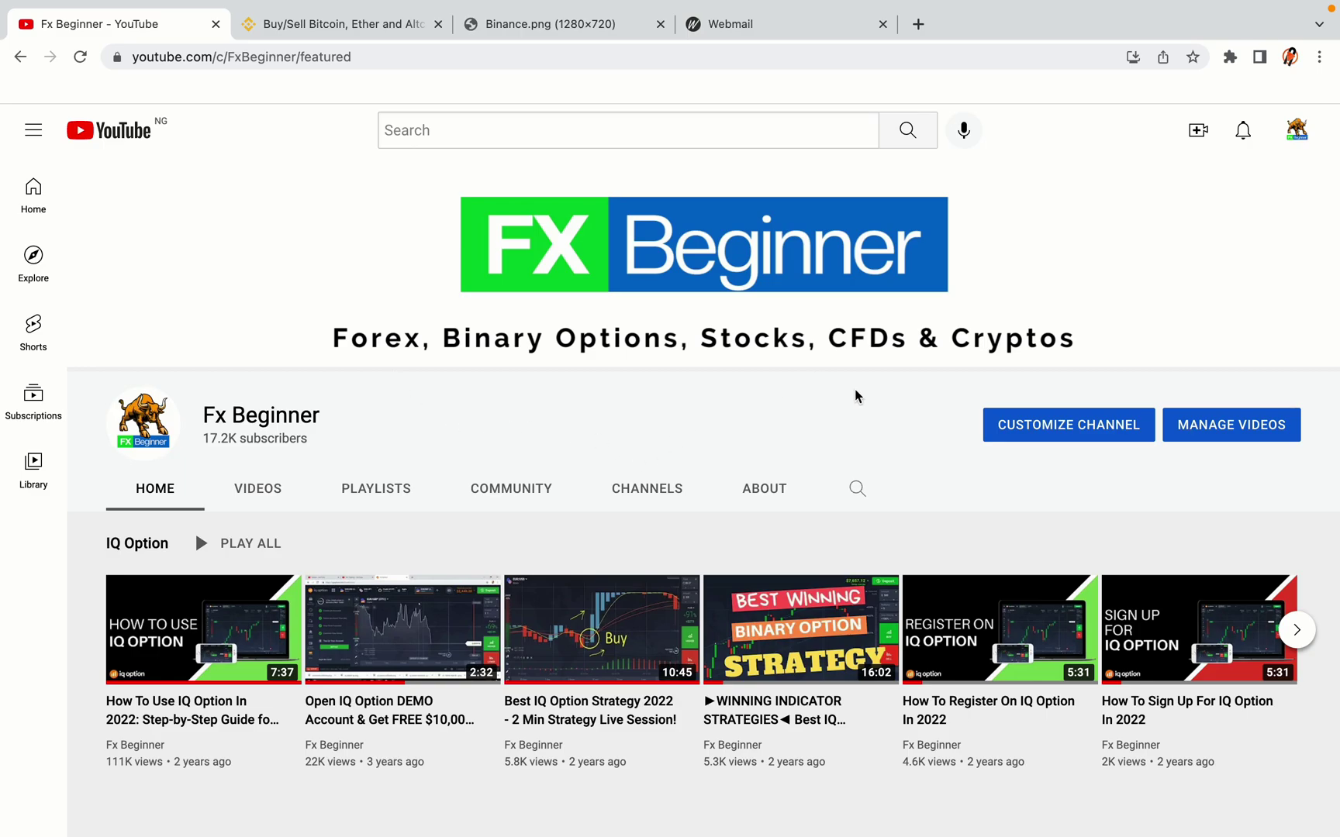
Step: Switch from YouTube to the already-open Binance 'Buy/Sell Bitcoin' homepage tab
{"action": "left_click", "coordinate": [334, 24]}
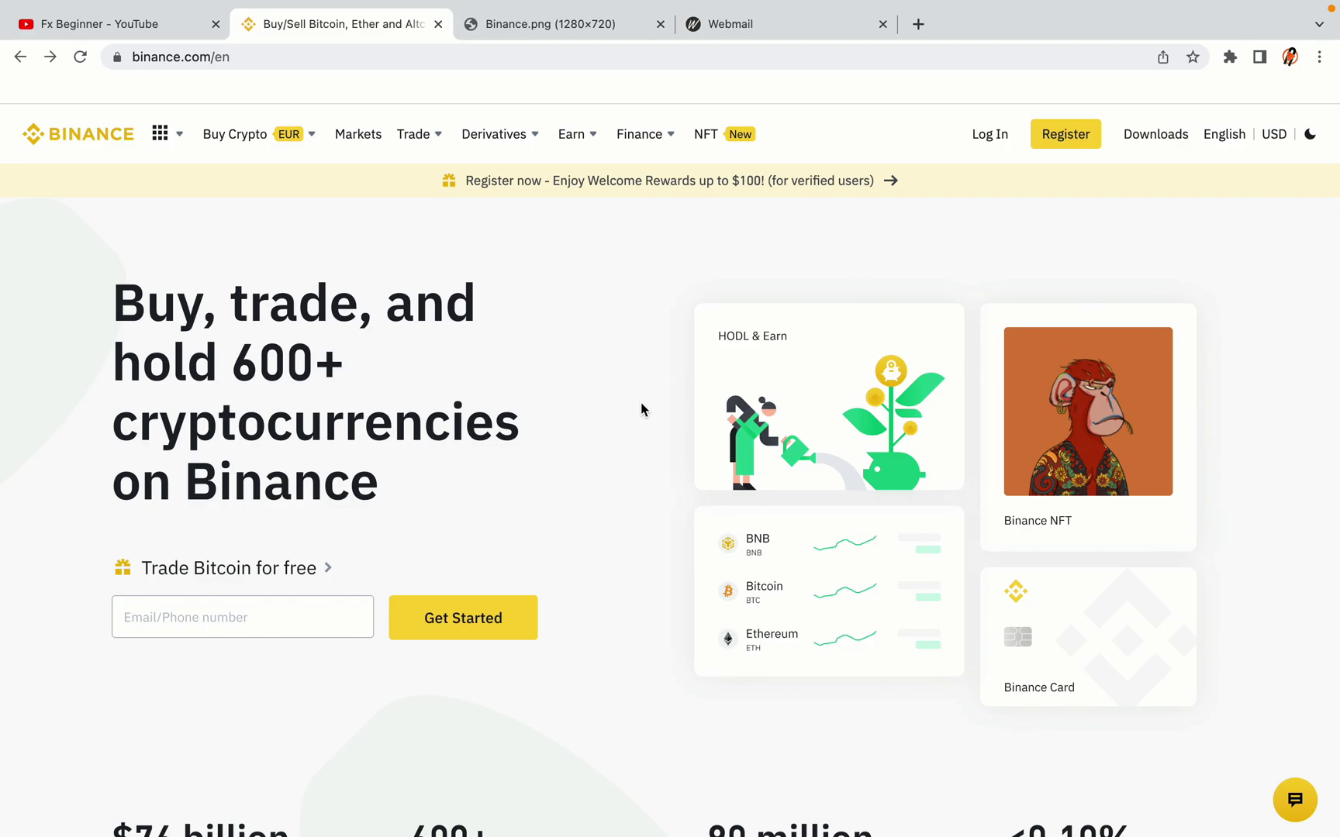
{"action": "scroll", "coordinate": [650, 465], "scroll_direction": "down", "scroll_amount": 5}
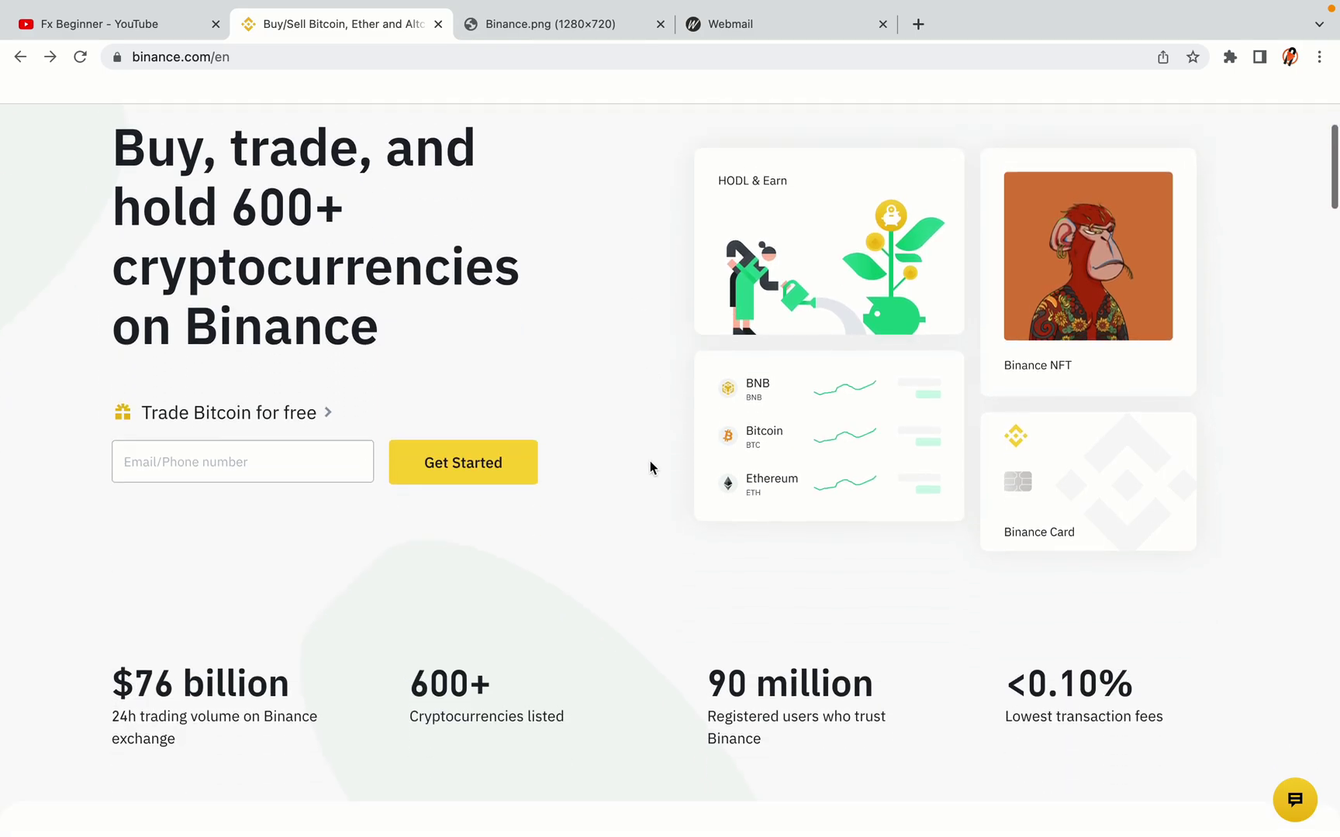
{"action": "scroll", "coordinate": [650, 466], "scroll_direction": "down", "scroll_amount": 1}
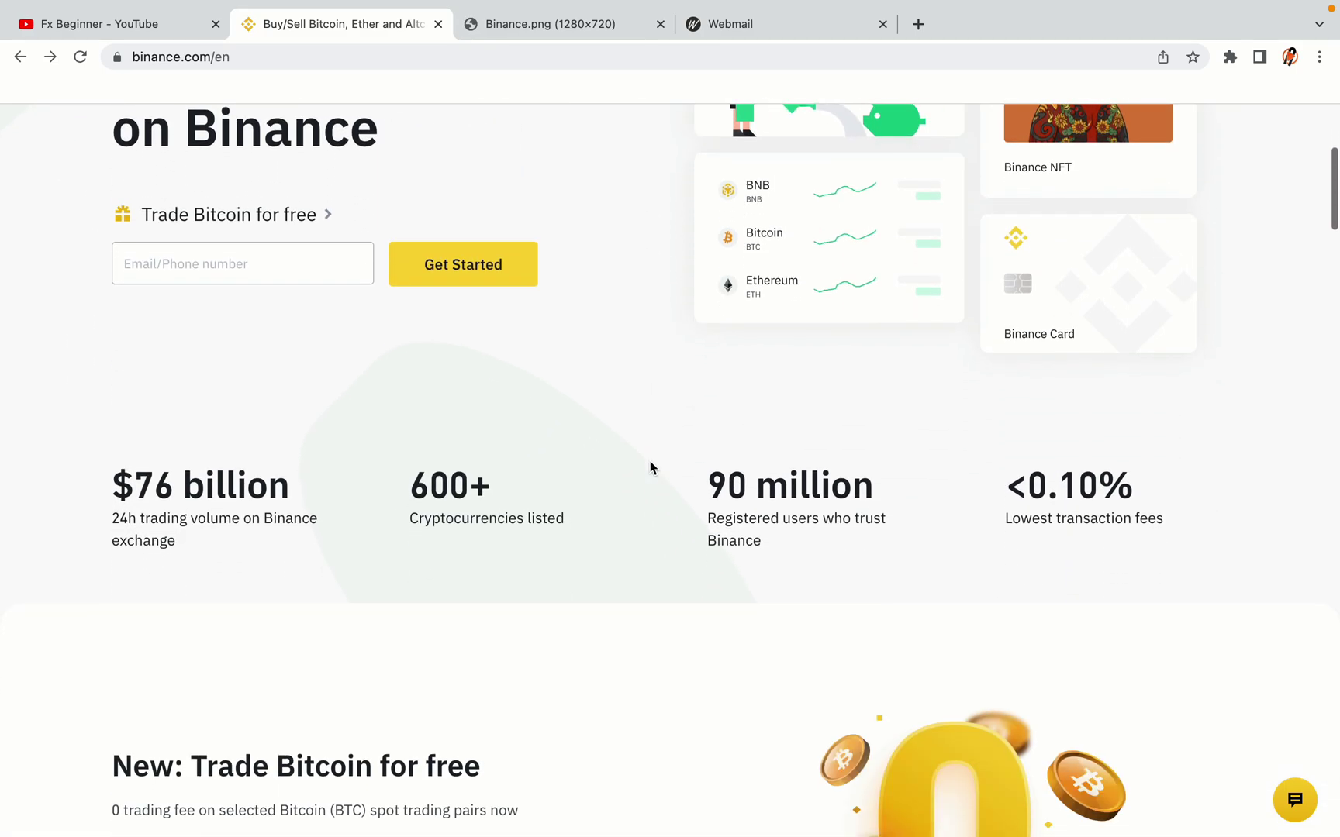
{"action": "scroll", "coordinate": [649, 467], "scroll_direction": "down", "scroll_amount": 6}
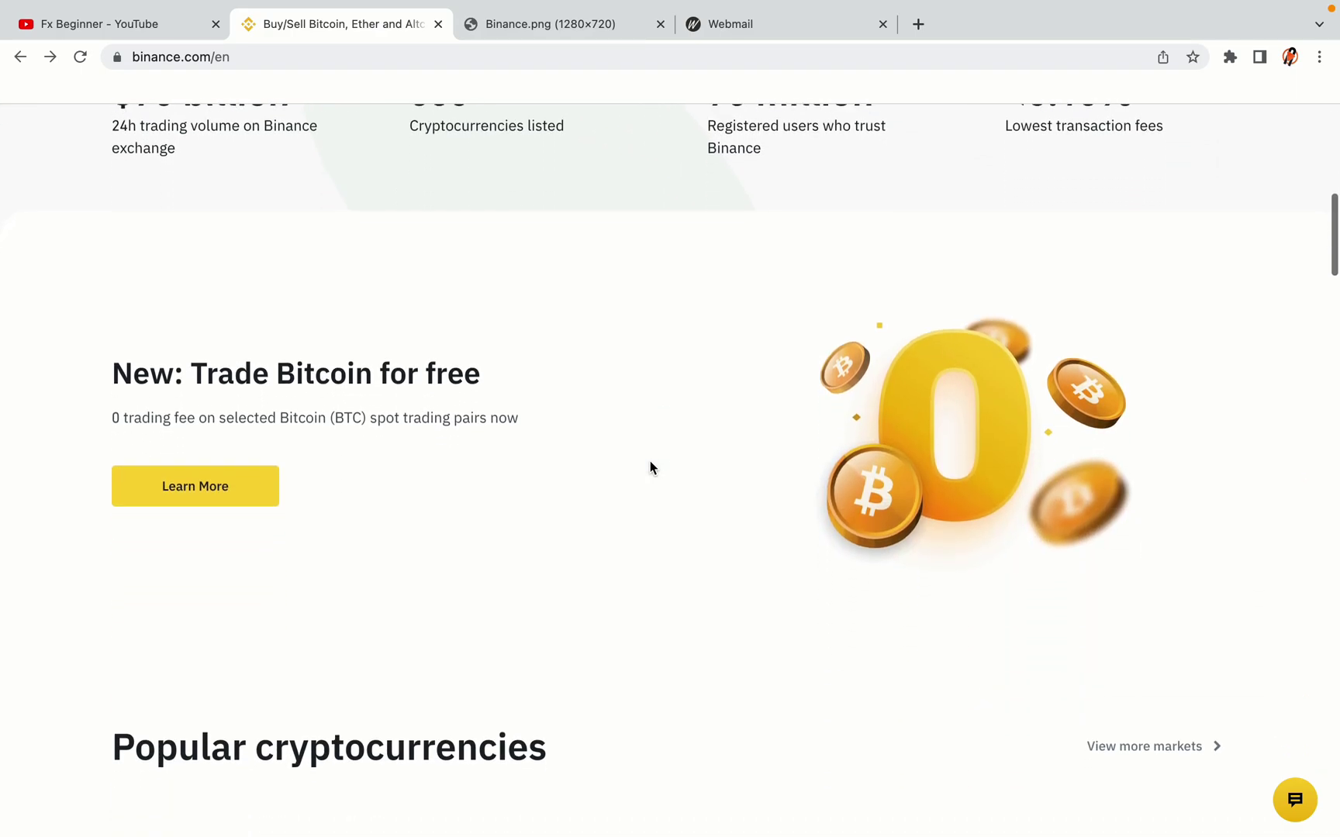
{"action": "scroll", "coordinate": [650, 467], "scroll_direction": "up", "scroll_amount": 3}
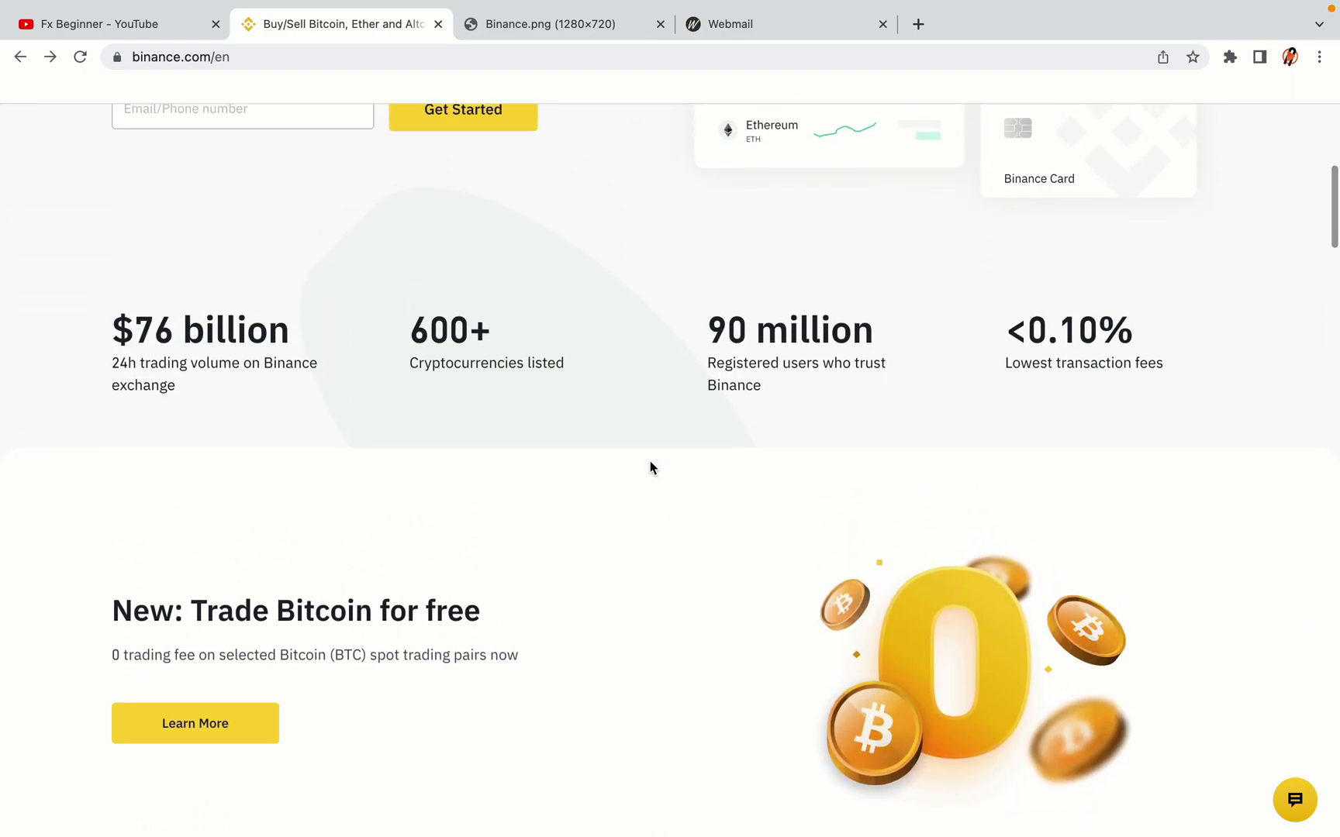
{"action": "scroll", "coordinate": [650, 466], "scroll_direction": "down", "scroll_amount": 10}
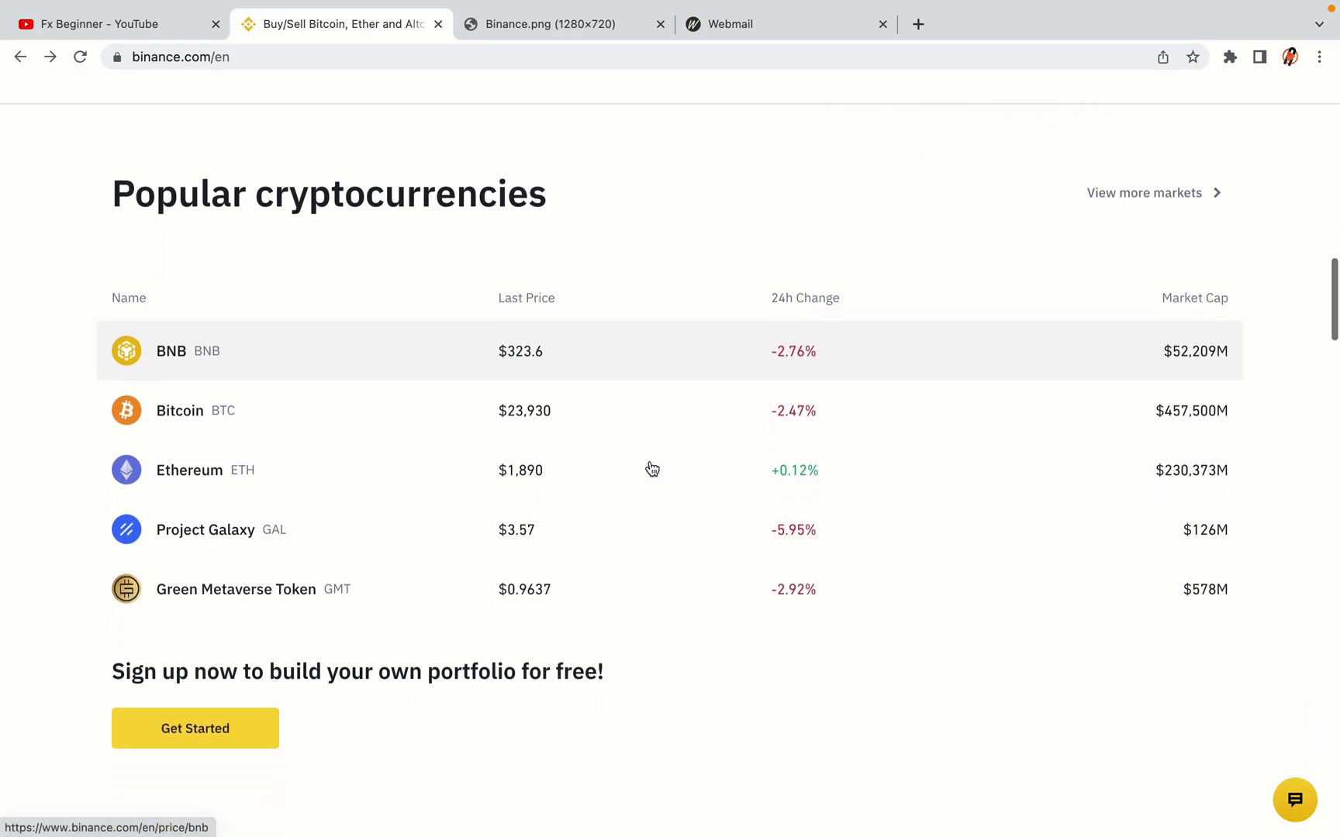
{"action": "scroll", "coordinate": [651, 469], "scroll_direction": "down", "scroll_amount": 3}
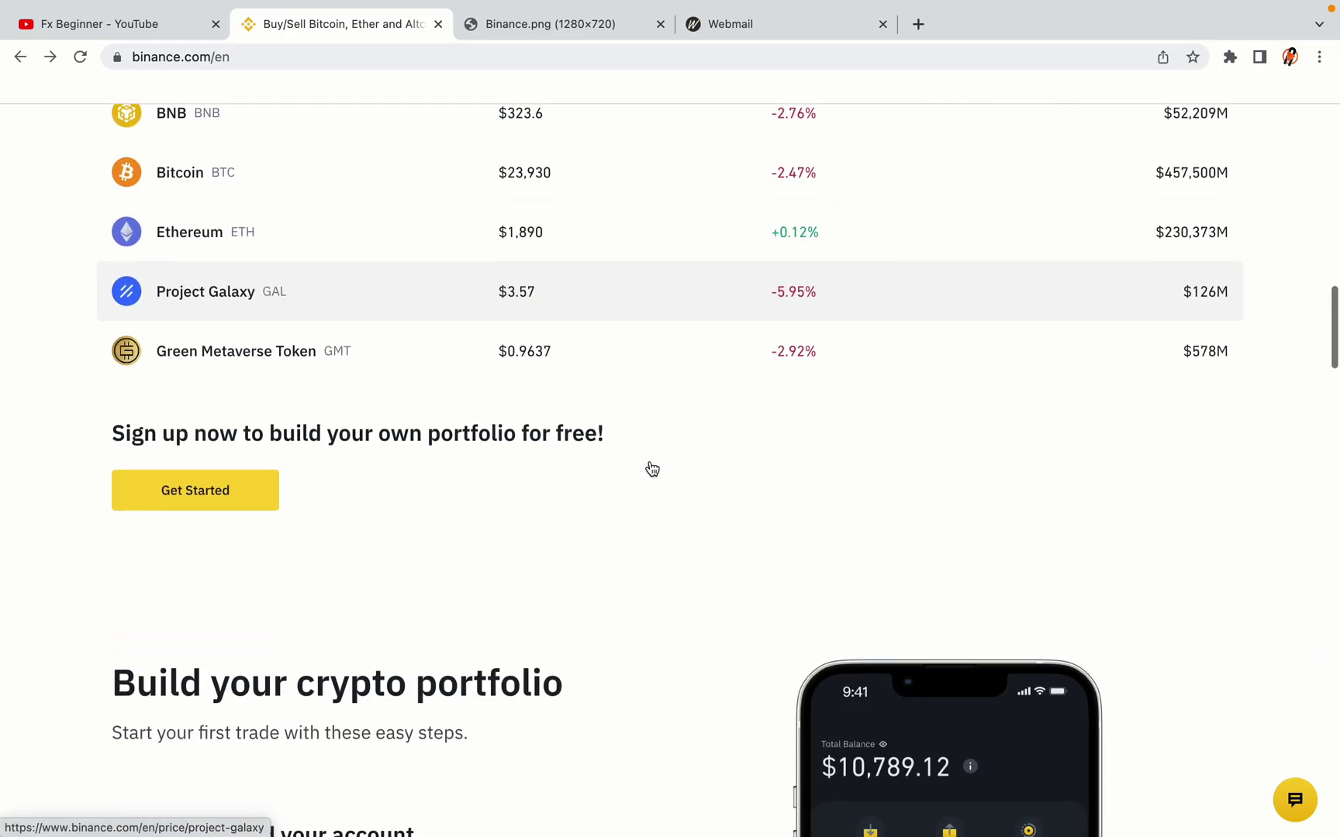
{"action": "scroll", "coordinate": [651, 469], "scroll_direction": "down", "scroll_amount": 7}
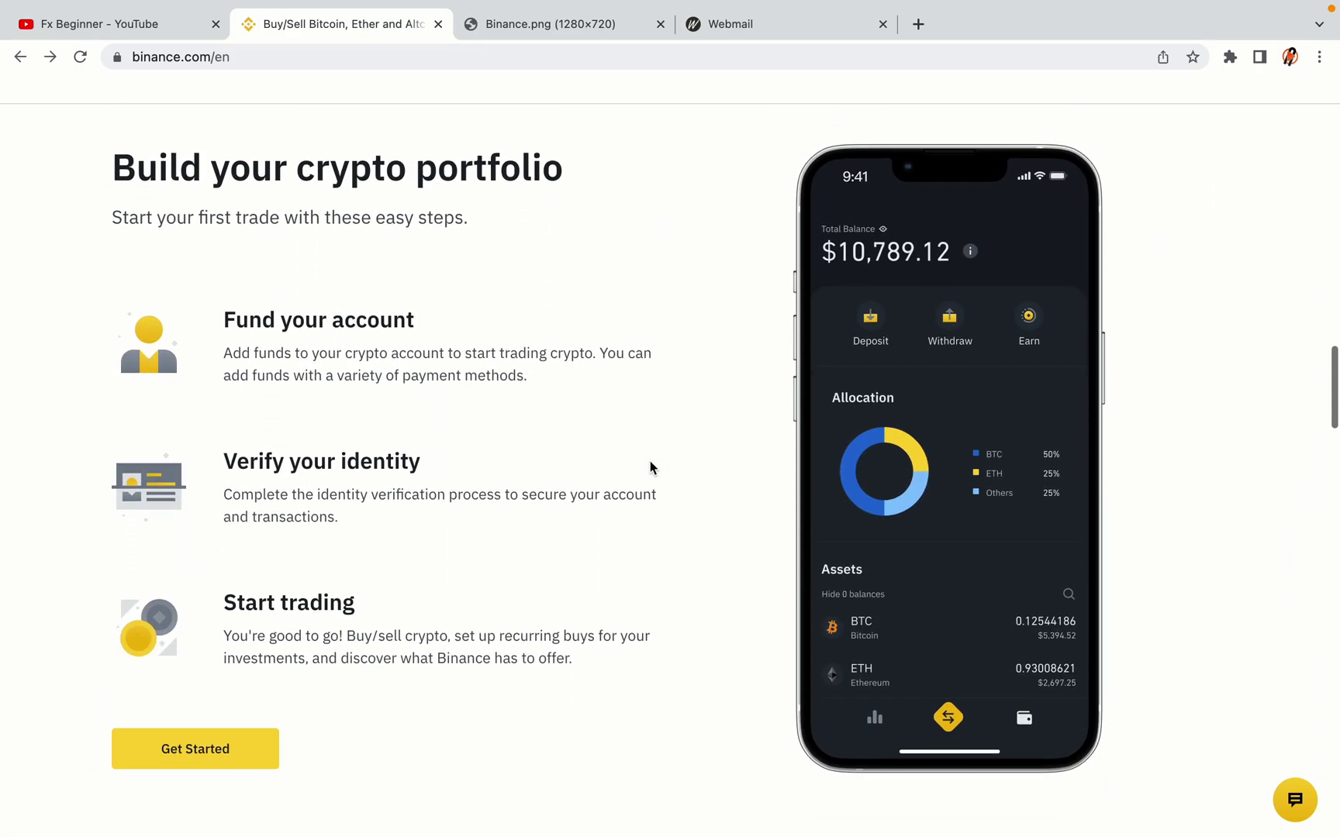
{"action": "scroll", "coordinate": [650, 467], "scroll_direction": "down", "scroll_amount": 8}
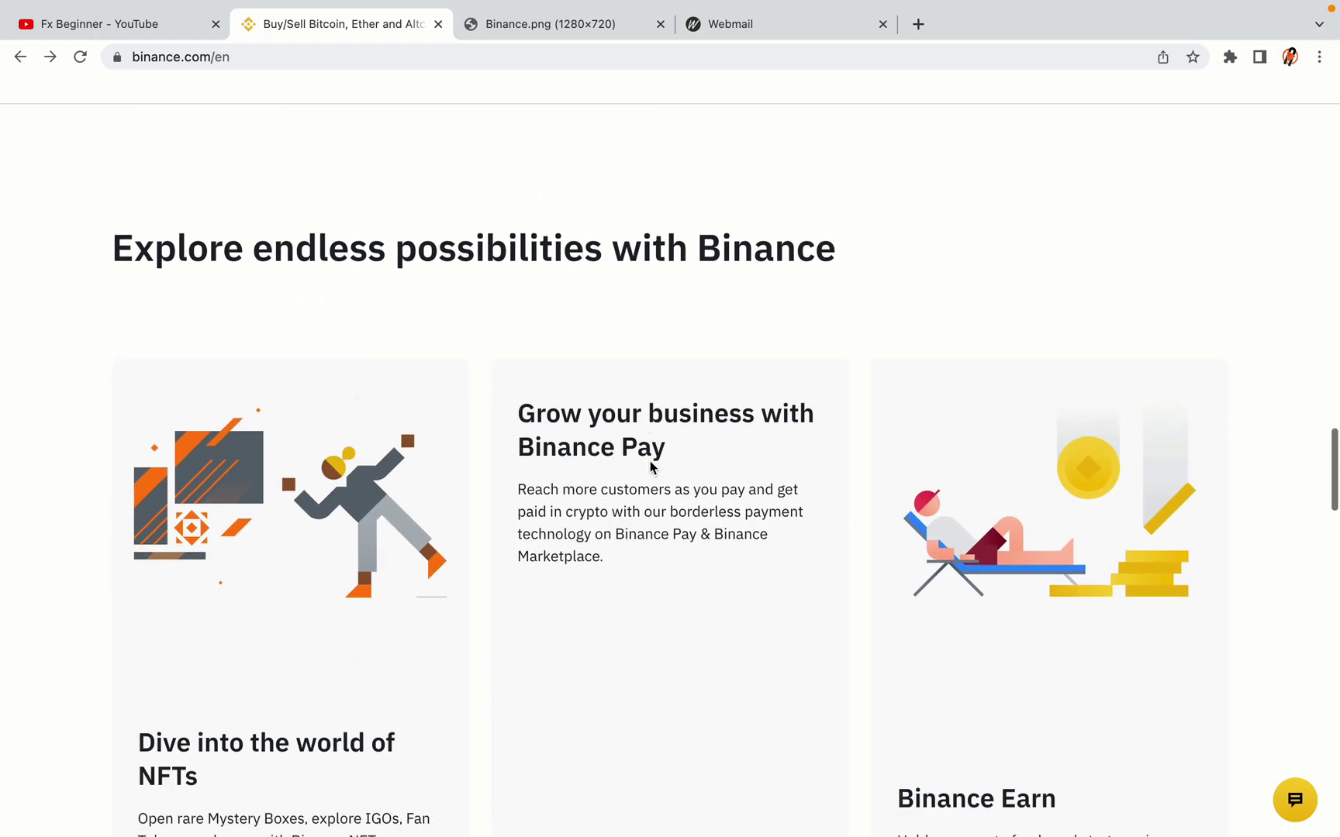
{"action": "scroll", "coordinate": [650, 465], "scroll_direction": "down", "scroll_amount": 10}
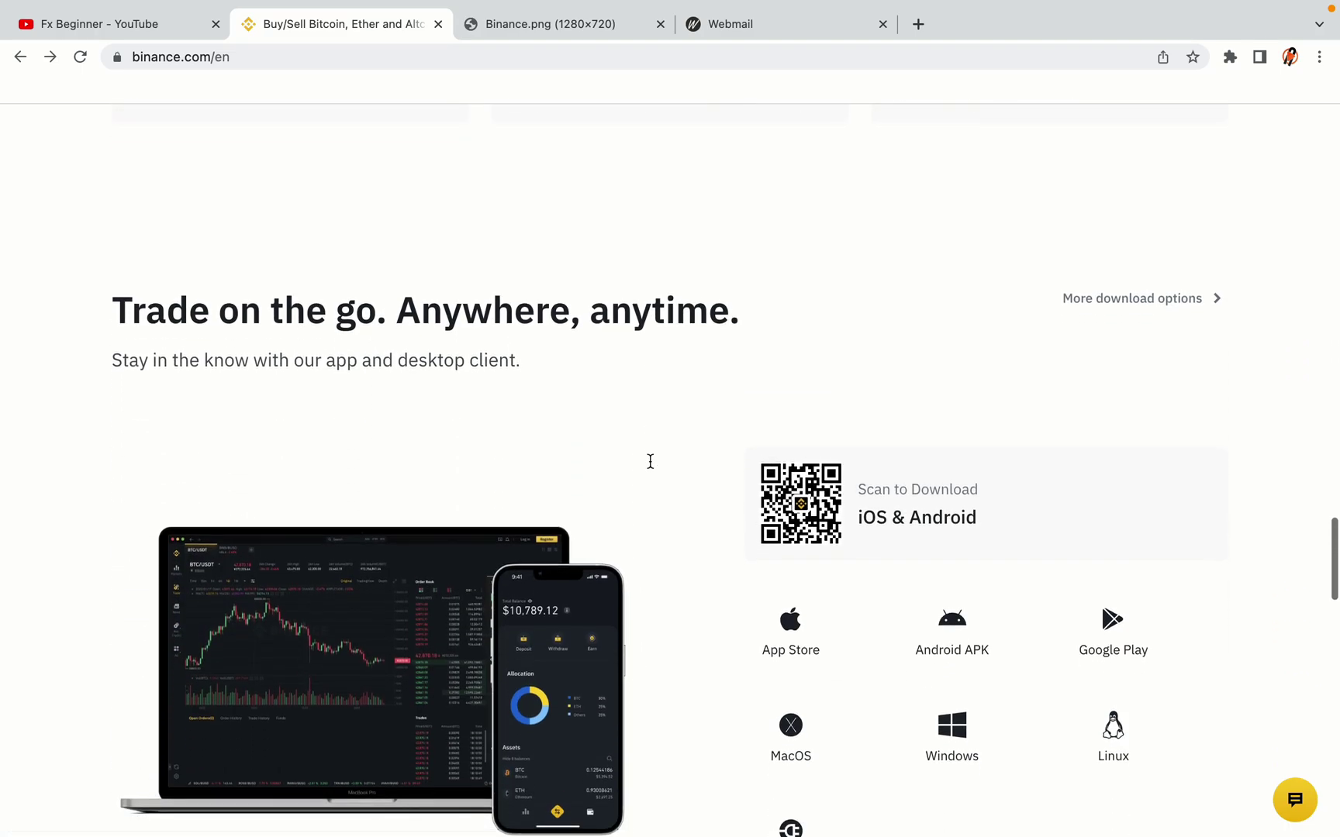
{"action": "scroll", "coordinate": [650, 461], "scroll_direction": "down", "scroll_amount": 7}
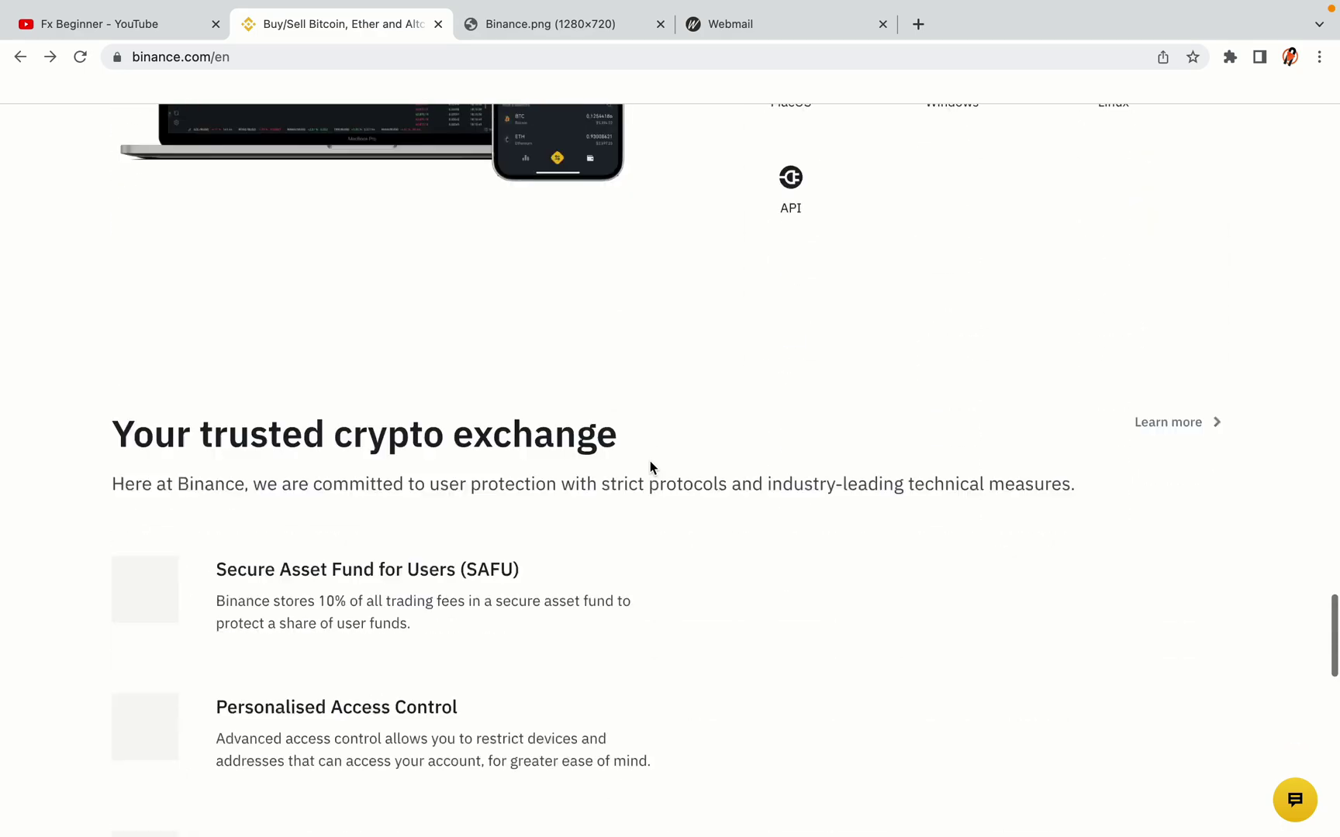
{"action": "scroll", "coordinate": [650, 460], "scroll_direction": "down", "scroll_amount": 4}
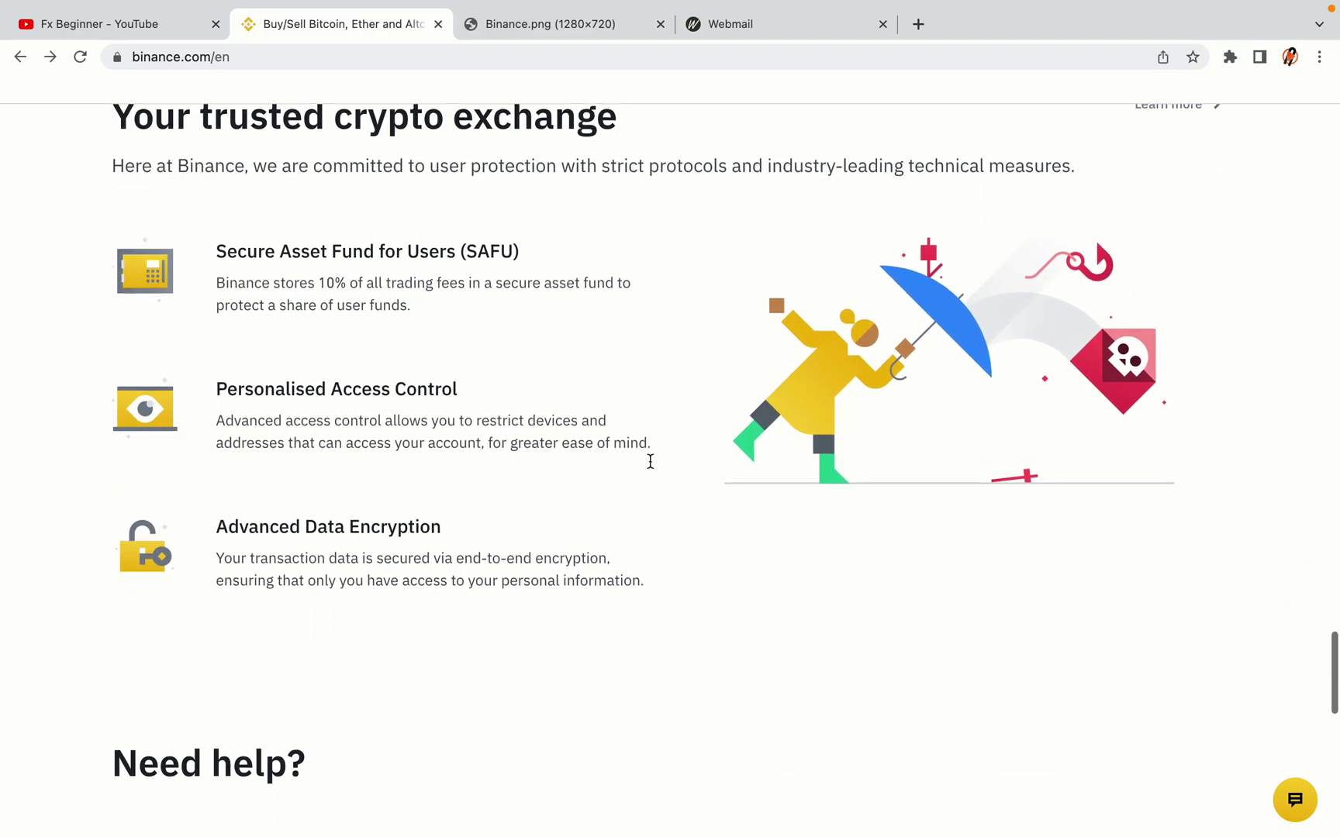
{"action": "scroll", "coordinate": [650, 461], "scroll_direction": "down", "scroll_amount": 8}
{"action": "scroll", "coordinate": [650, 461], "scroll_direction": "up", "scroll_amount": 15}
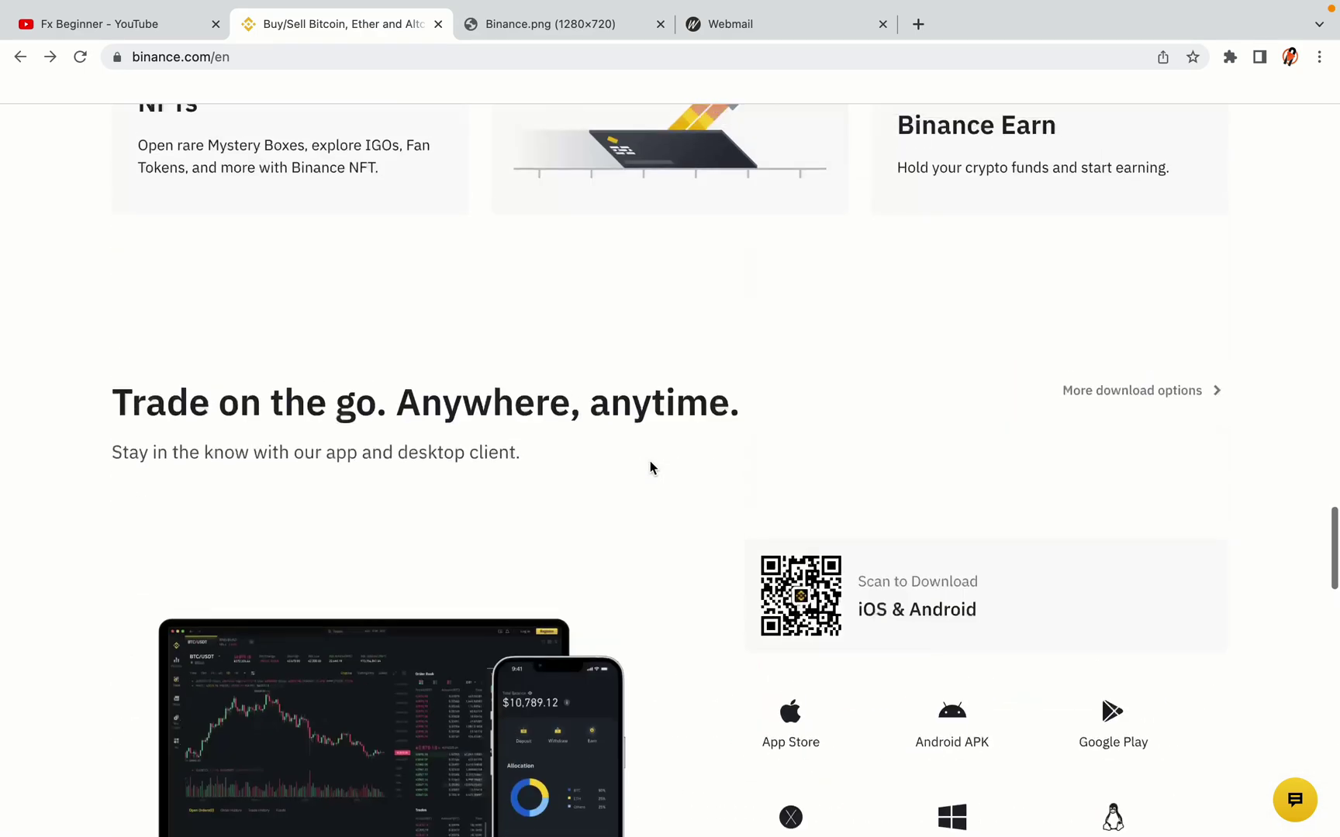
{"action": "scroll", "coordinate": [649, 462], "scroll_direction": "up", "scroll_amount": 10}
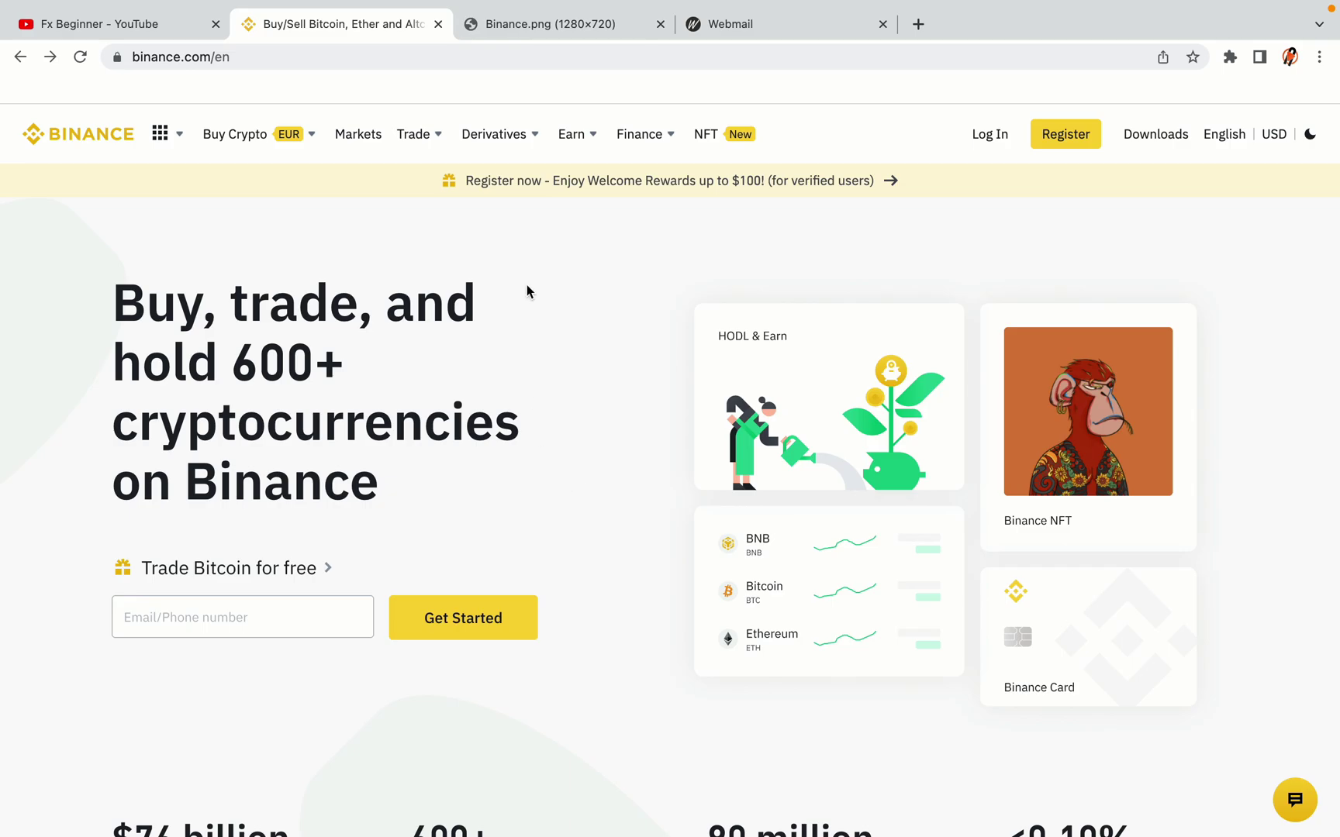
{"action": "left_click", "coordinate": [559, 23]}
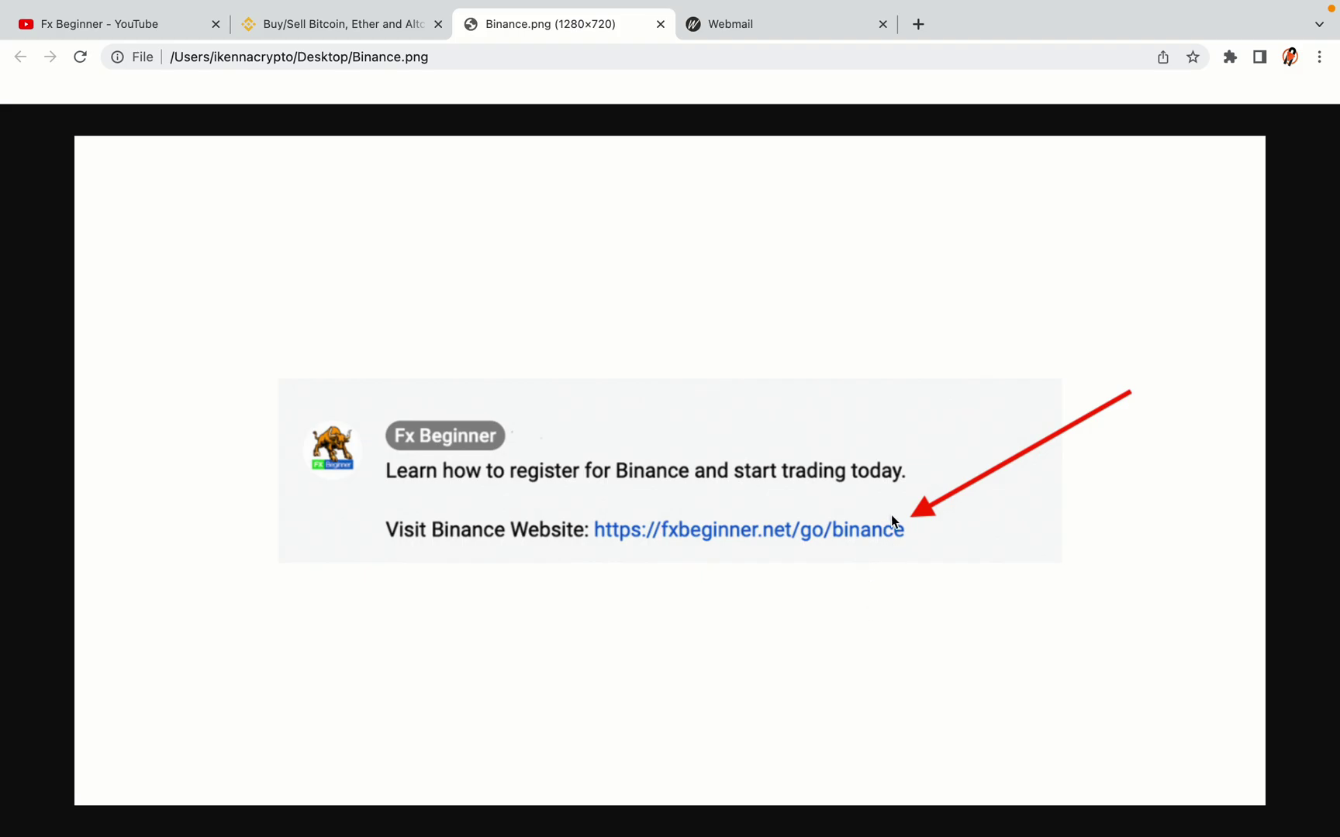
{"action": "key", "text": "ctrl+shift+Tab"}
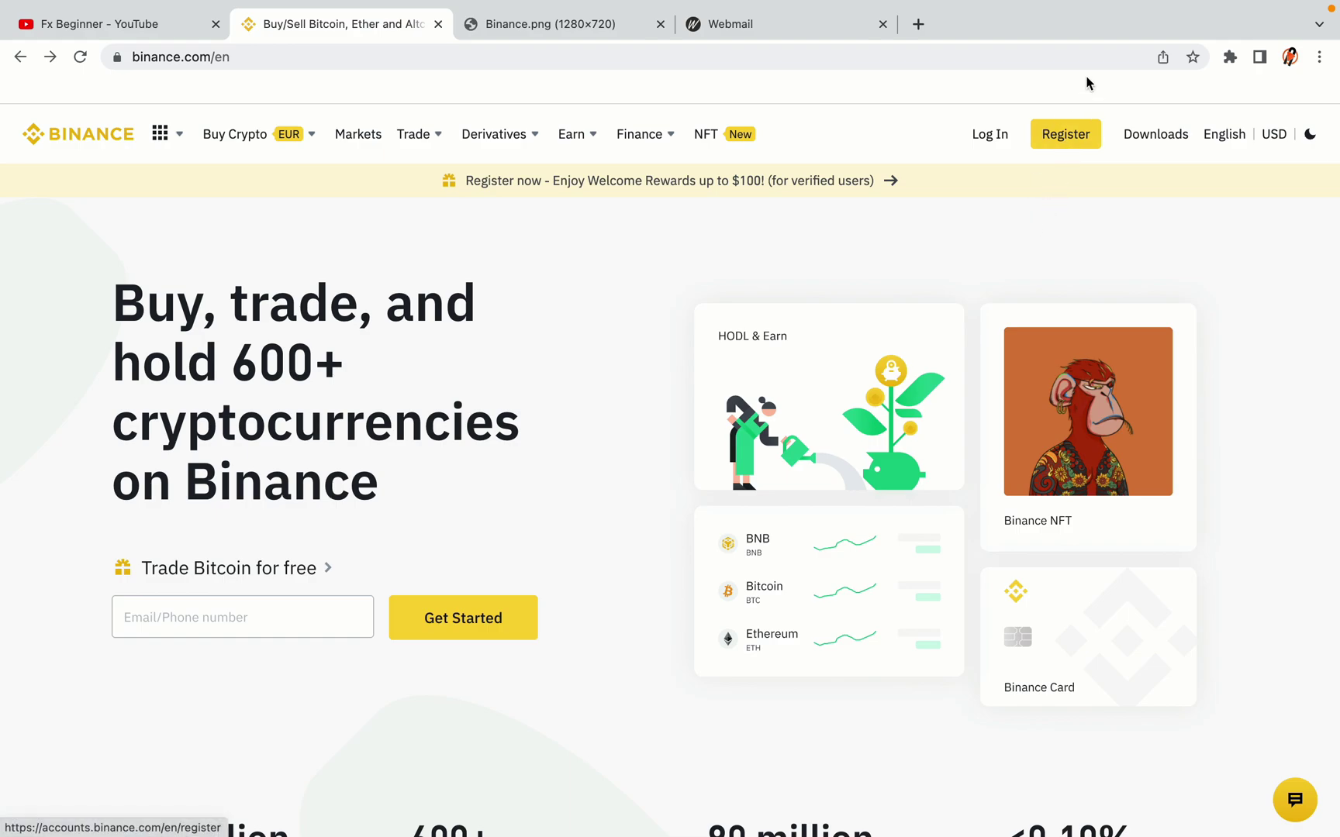
Step: Start Binance registration and choose to sign up with phone or email
{"action": "left_click", "coordinate": [1077, 146]}
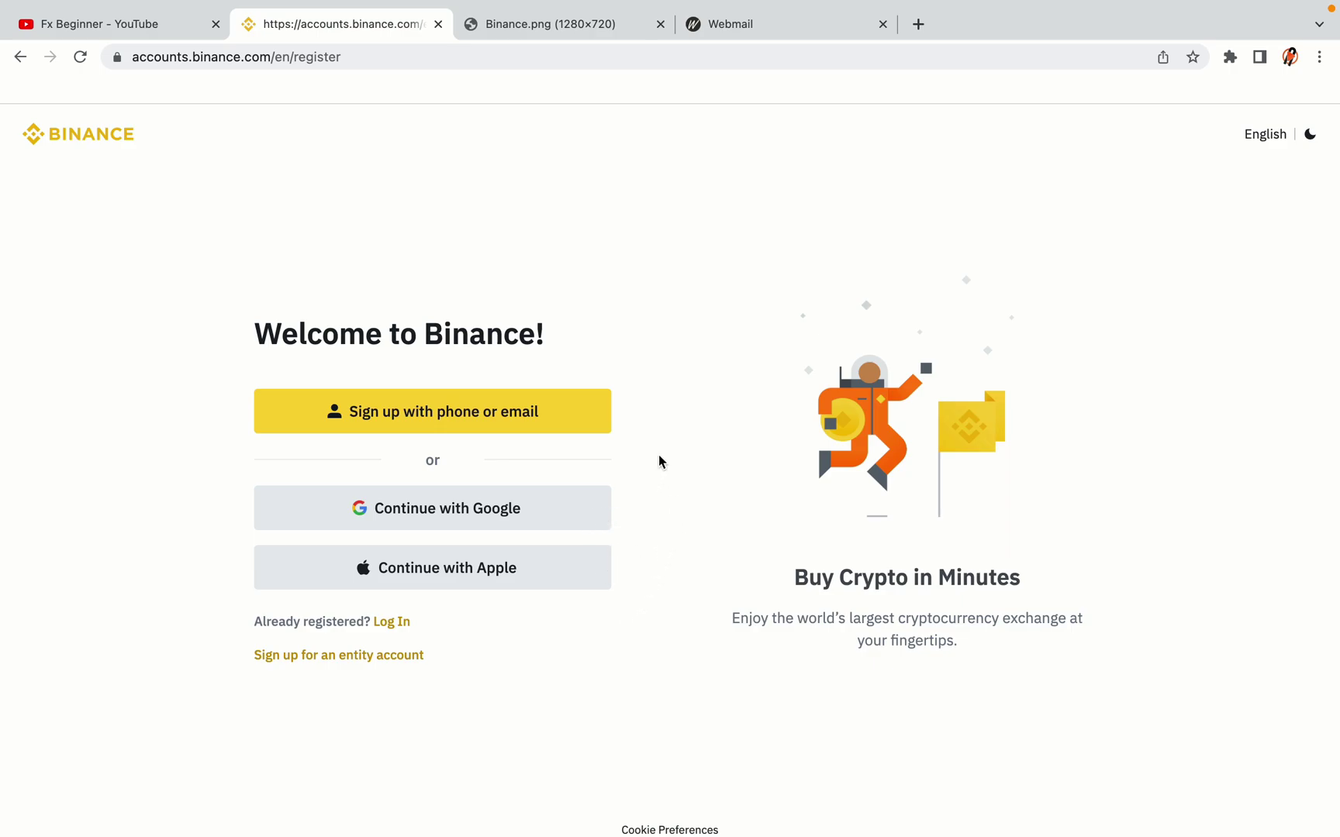
{"action": "left_click", "coordinate": [554, 428]}
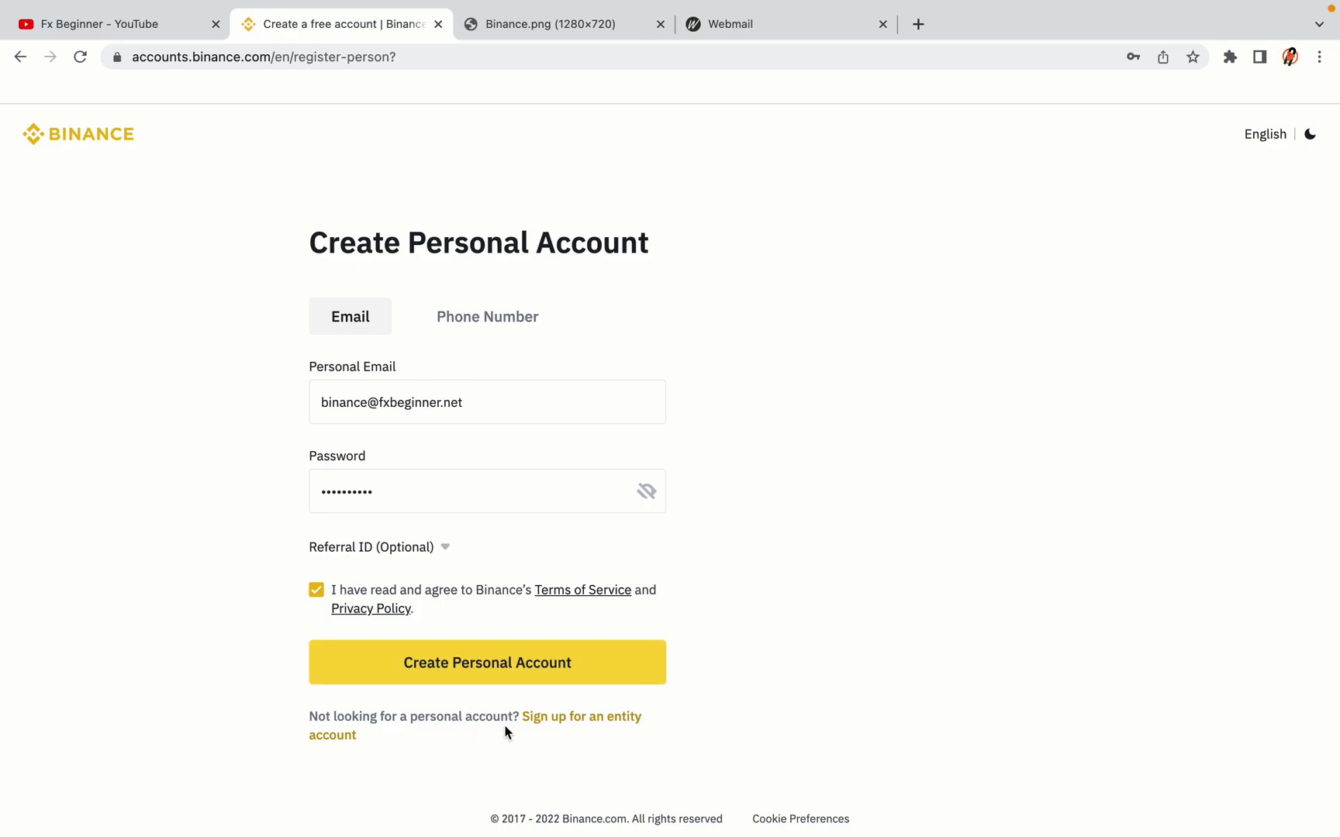
Step: Submit the completed Create Personal Account form, then go to the Webmail inbox tab
{"action": "left_click", "coordinate": [511, 672]}
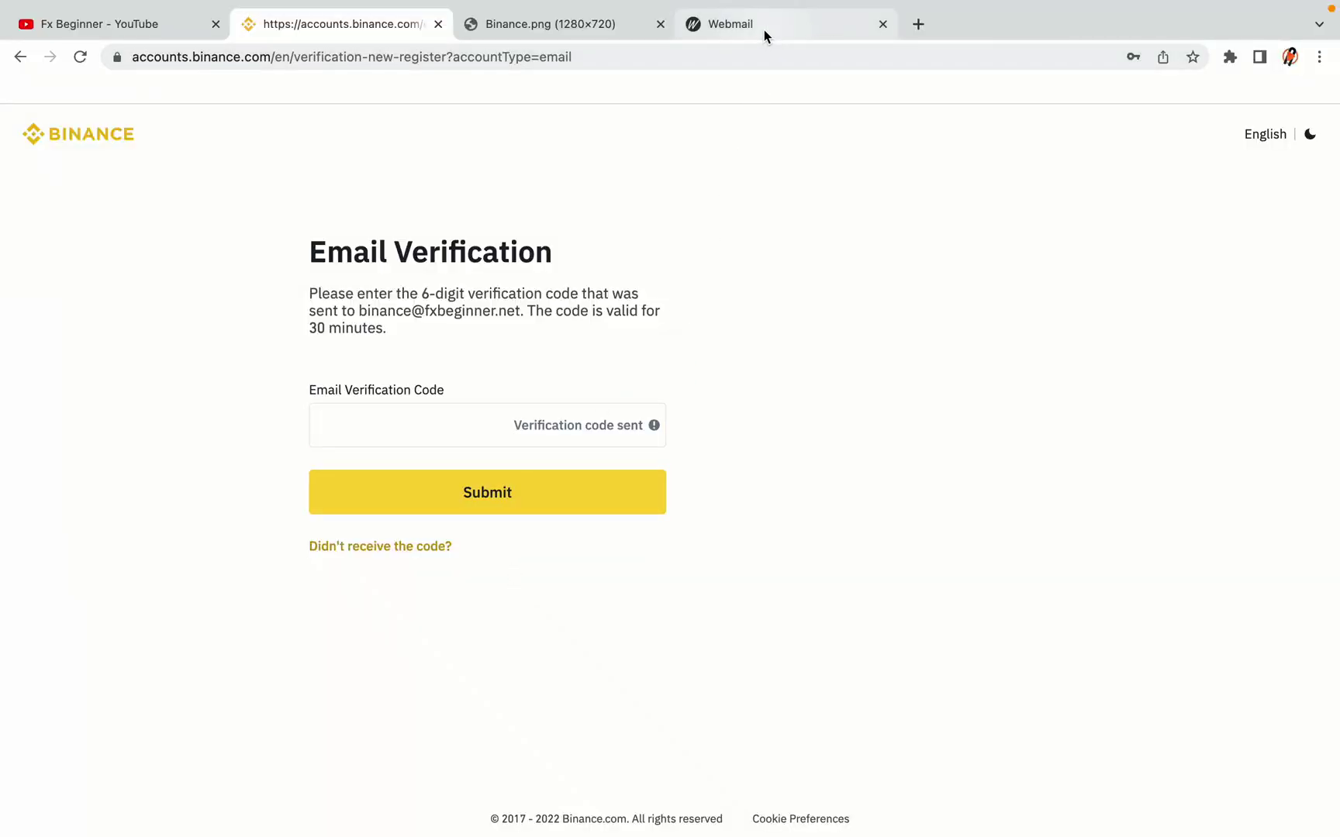
{"action": "left_click_drag", "start_coordinate": [765, 30], "coordinate": [543, 30]}
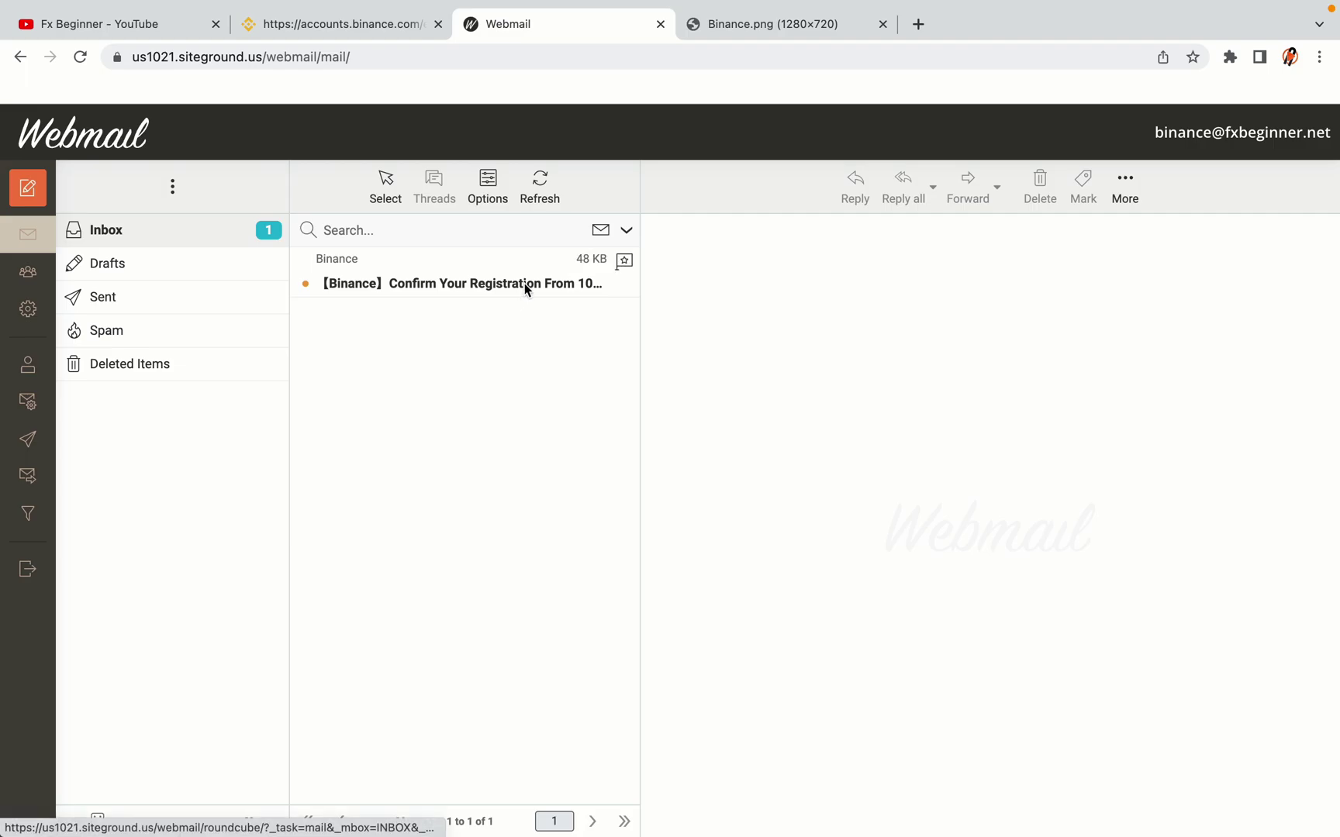
Step: Copy the activation code from Binance's 'Confirm Your Registration' email and return to the Binance tab
{"action": "left_click", "coordinate": [464, 283]}
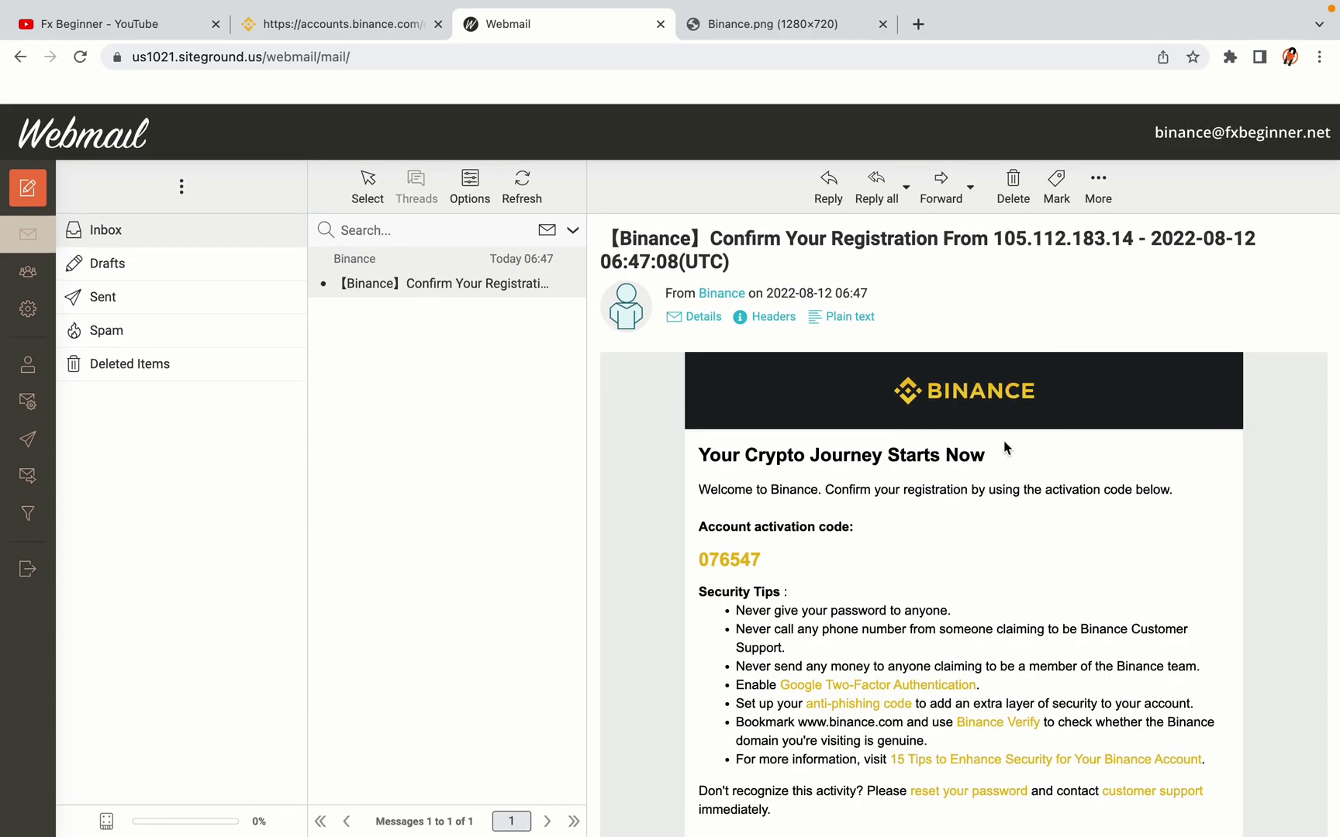
{"action": "scroll", "coordinate": [1005, 447], "scroll_direction": "down", "scroll_amount": 3}
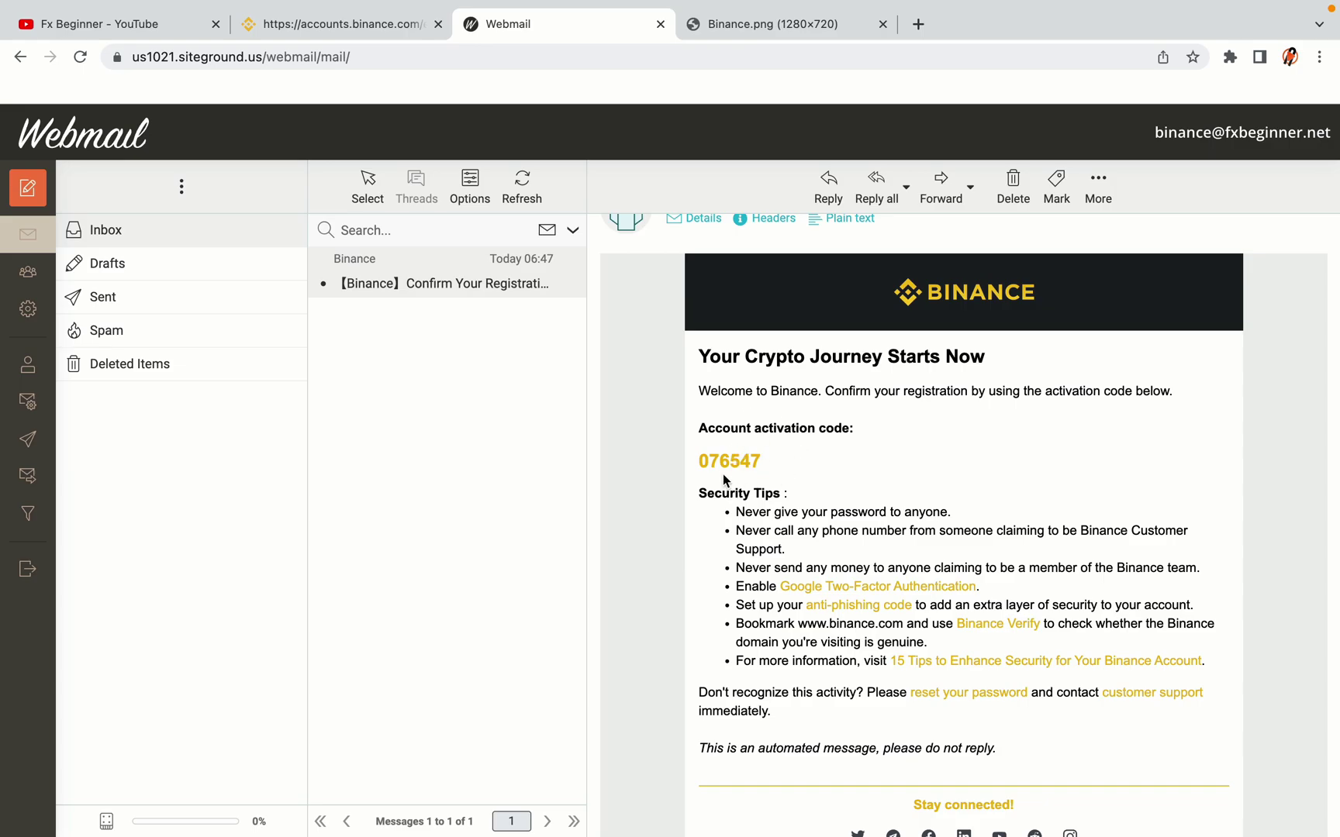
{"action": "left_click_drag", "start_coordinate": [699, 460], "coordinate": [761, 461]}
{"action": "left_click", "coordinate": [766, 459]}
{"action": "right_click", "coordinate": [746, 461]}
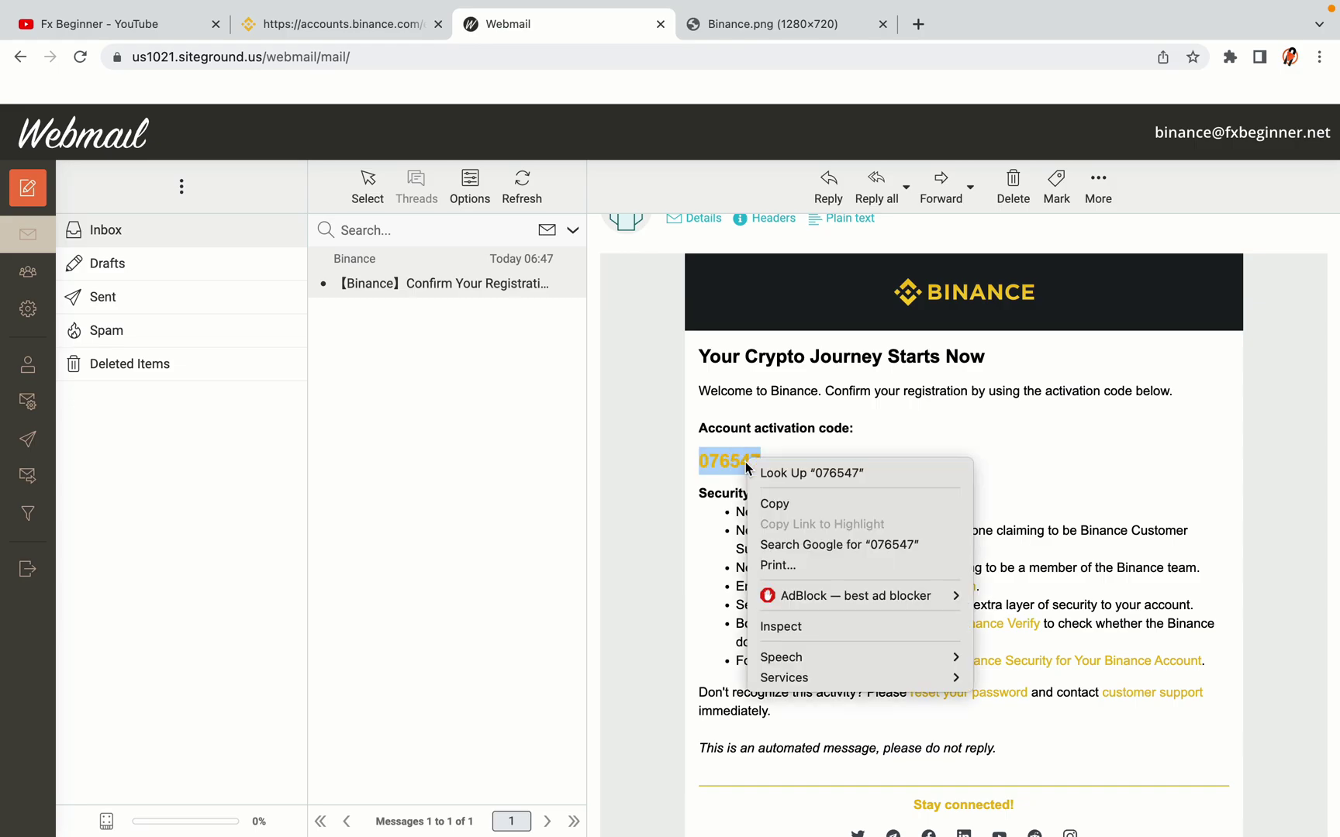
{"action": "left_click", "coordinate": [765, 496]}
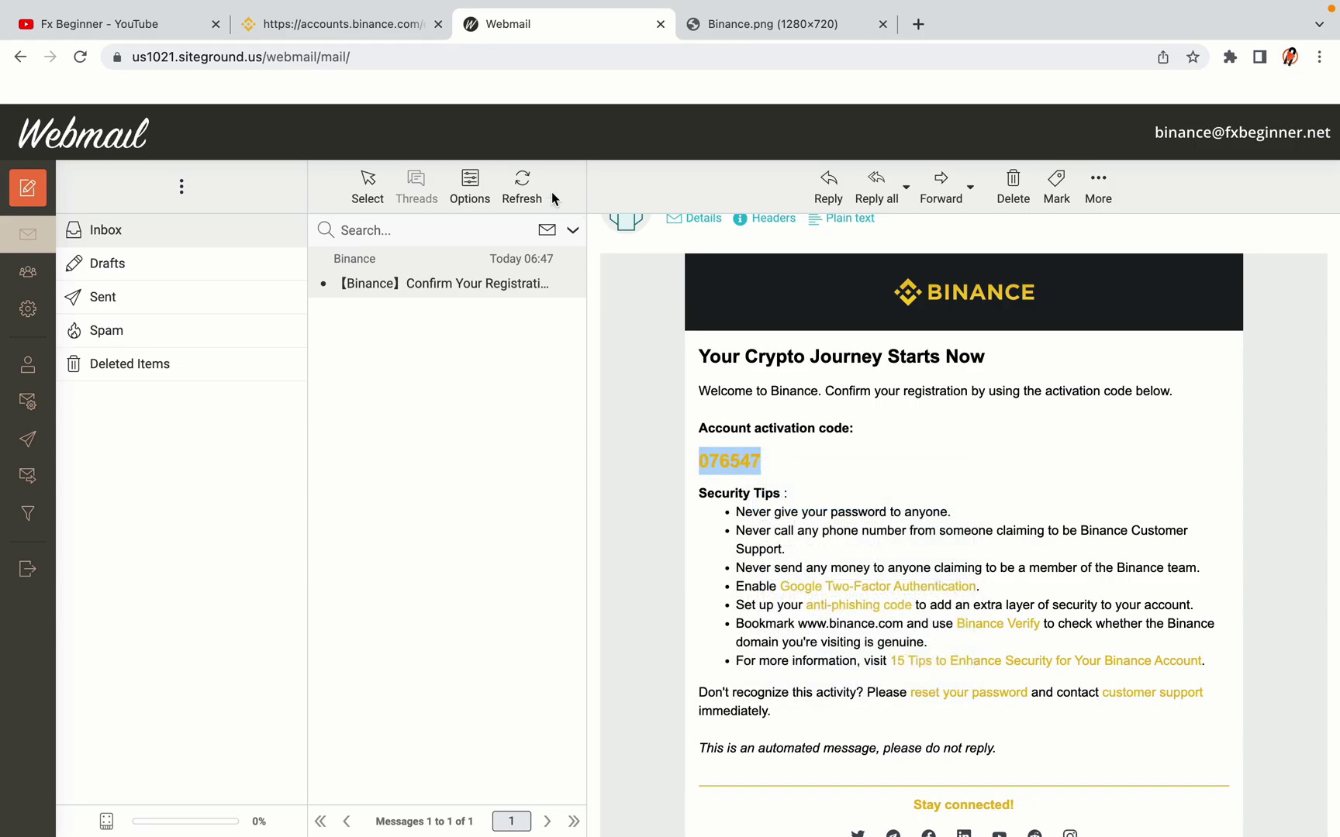
{"action": "left_click", "coordinate": [349, 24]}
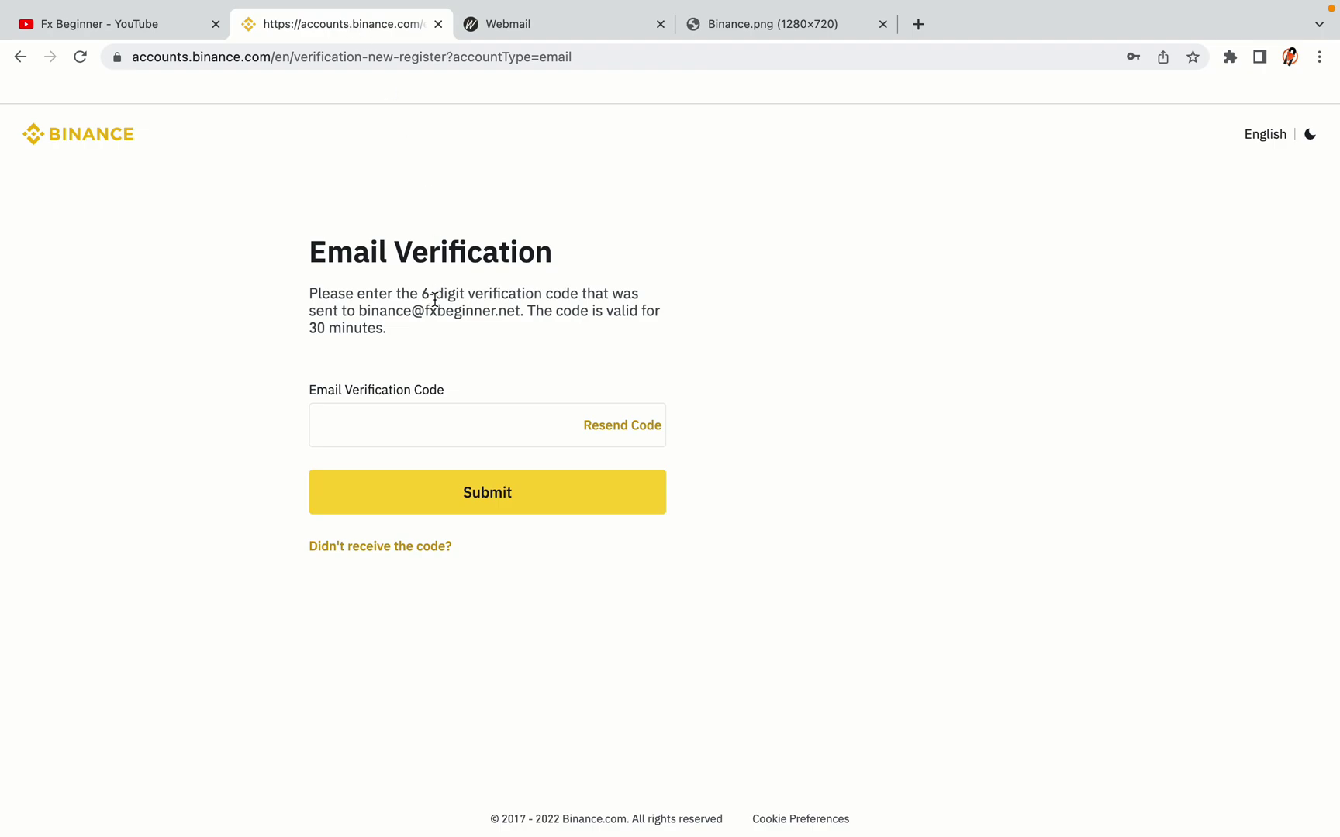
Step: Paste the copied activation code into the Email Verification Code field and submit it
{"action": "left_click", "coordinate": [352, 421]}
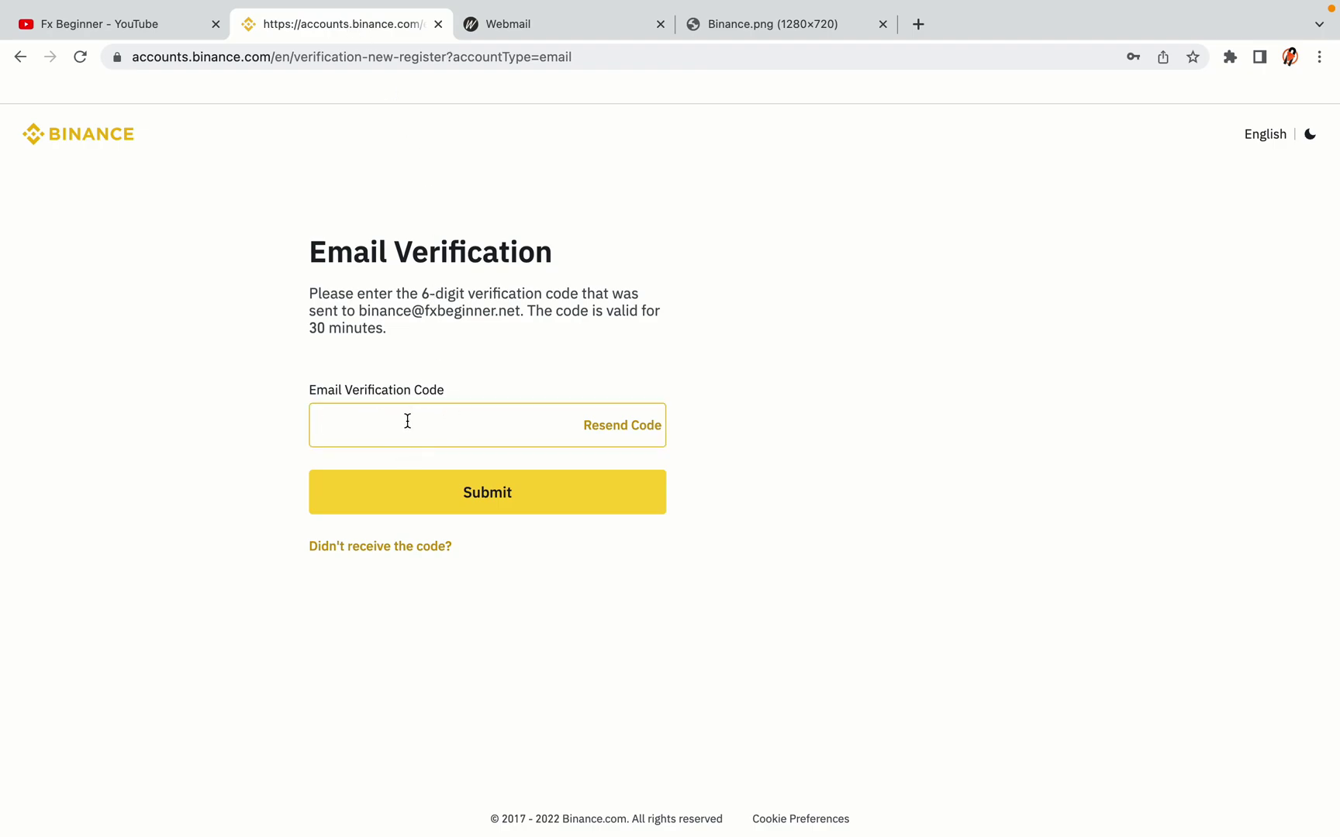
{"action": "key", "text": "ctrl+v"}
{"action": "left_click", "coordinate": [237, 402]}
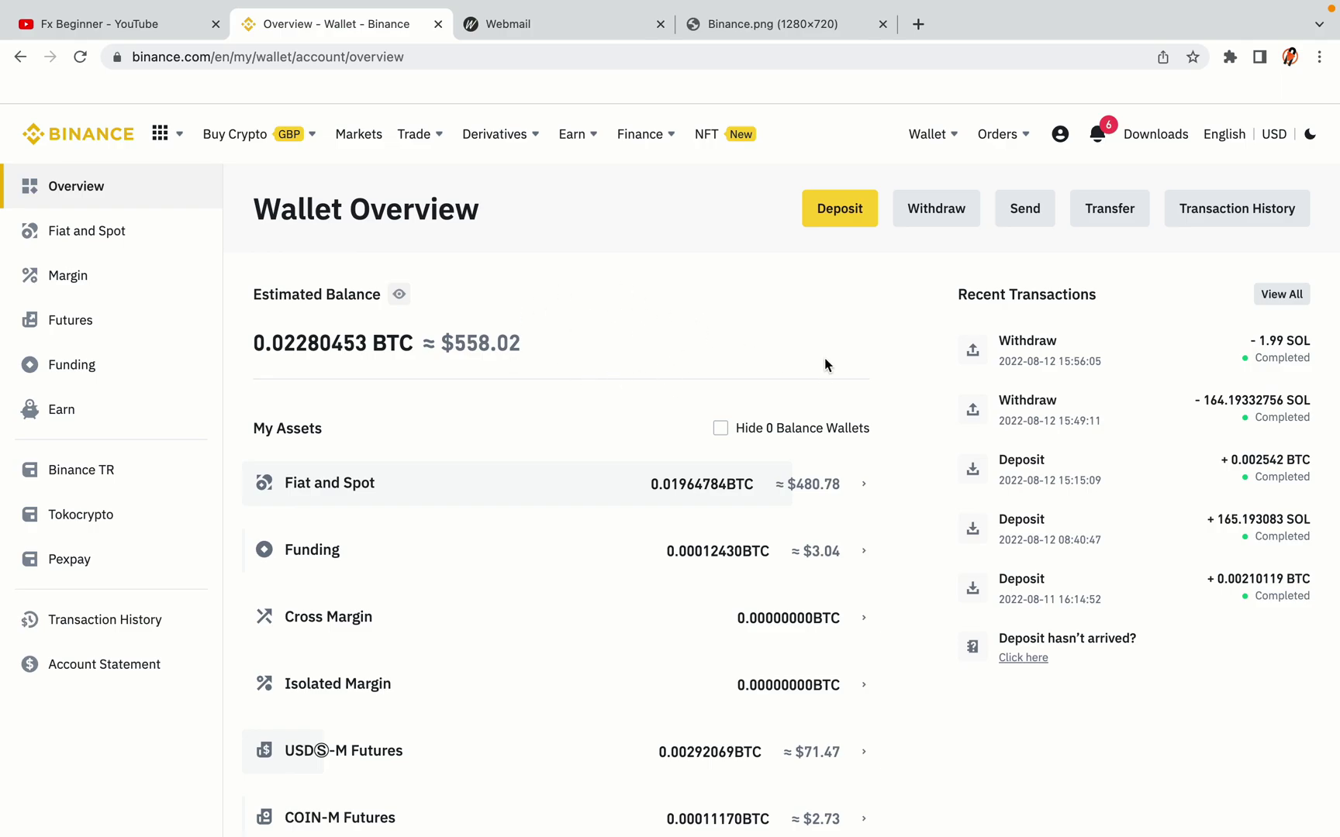
Step: Review the Wallet Overview asset list, then the Buy Crypto and Trade menus
{"action": "scroll", "coordinate": [824, 356], "scroll_direction": "down", "scroll_amount": 3}
{"action": "scroll", "coordinate": [823, 357], "scroll_direction": "down", "scroll_amount": 3}
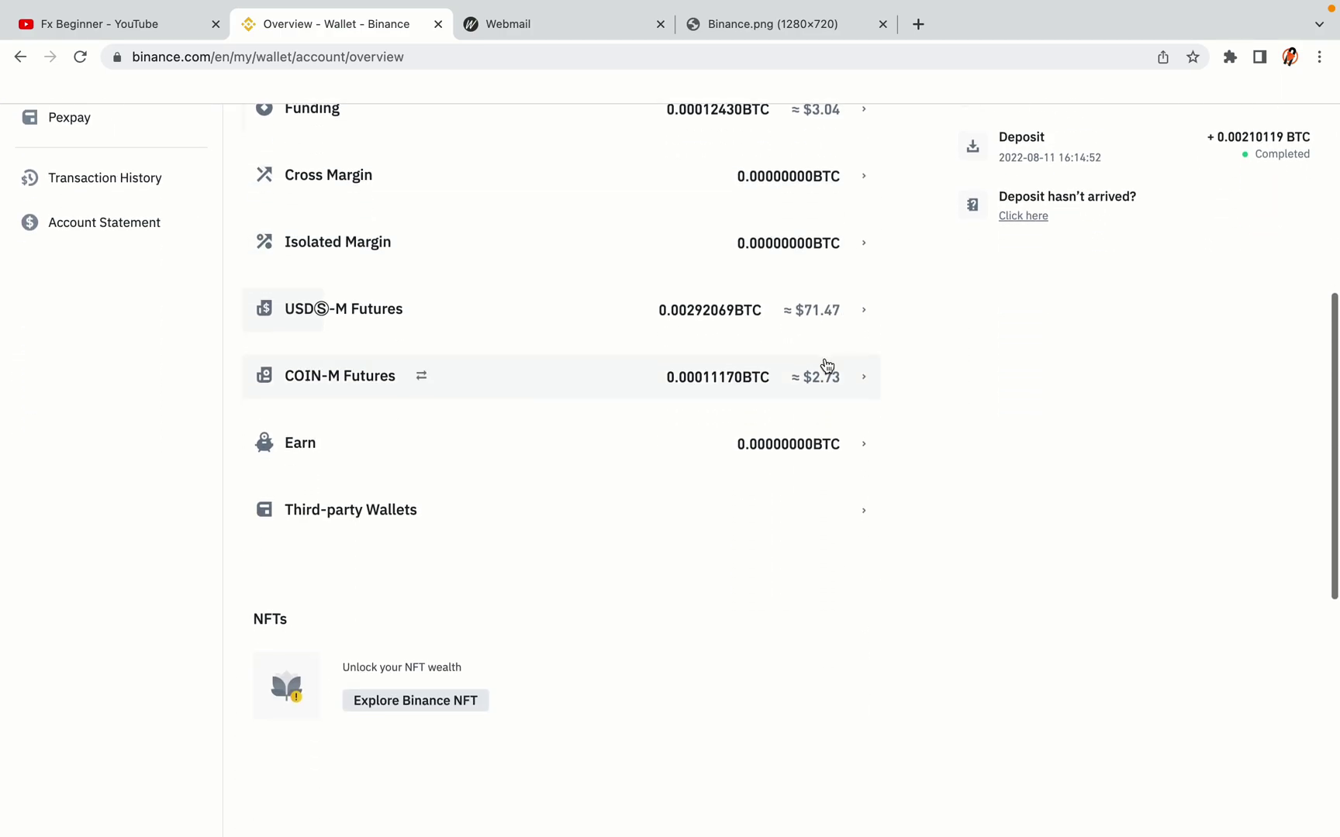
{"action": "scroll", "coordinate": [823, 356], "scroll_direction": "up", "scroll_amount": 5}
{"action": "scroll", "coordinate": [824, 362], "scroll_direction": "up", "scroll_amount": 1}
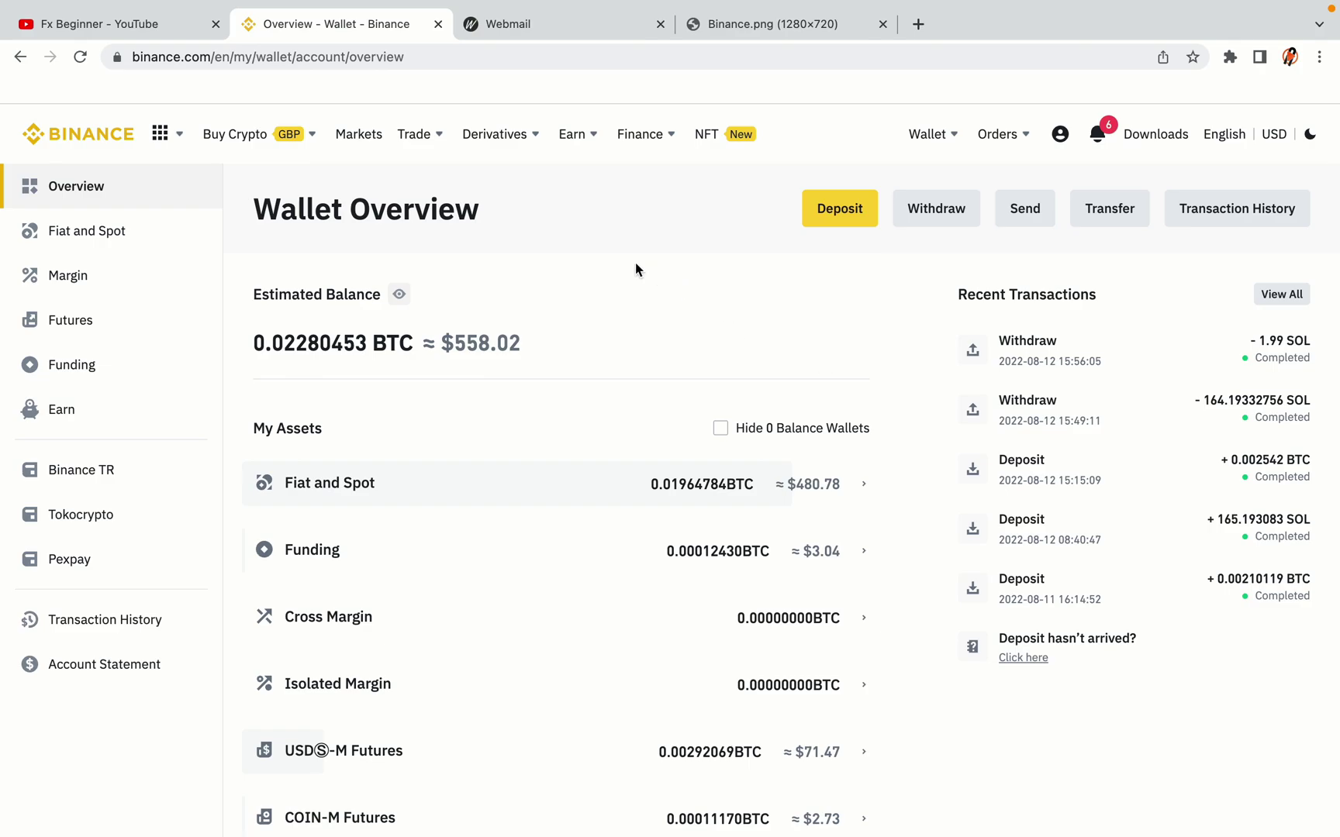
{"action": "mouse_move", "coordinate": [313, 139]}
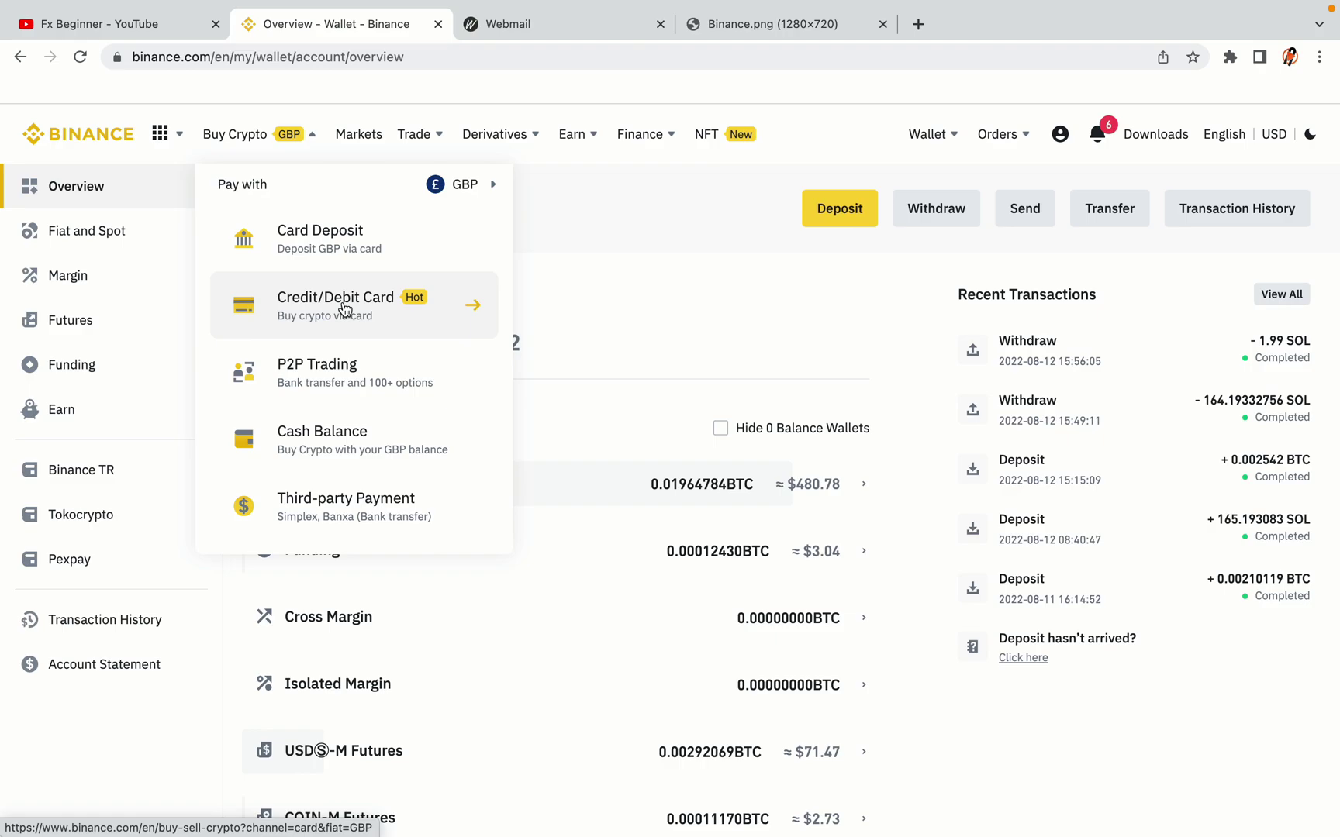
{"action": "mouse_move", "coordinate": [414, 137]}
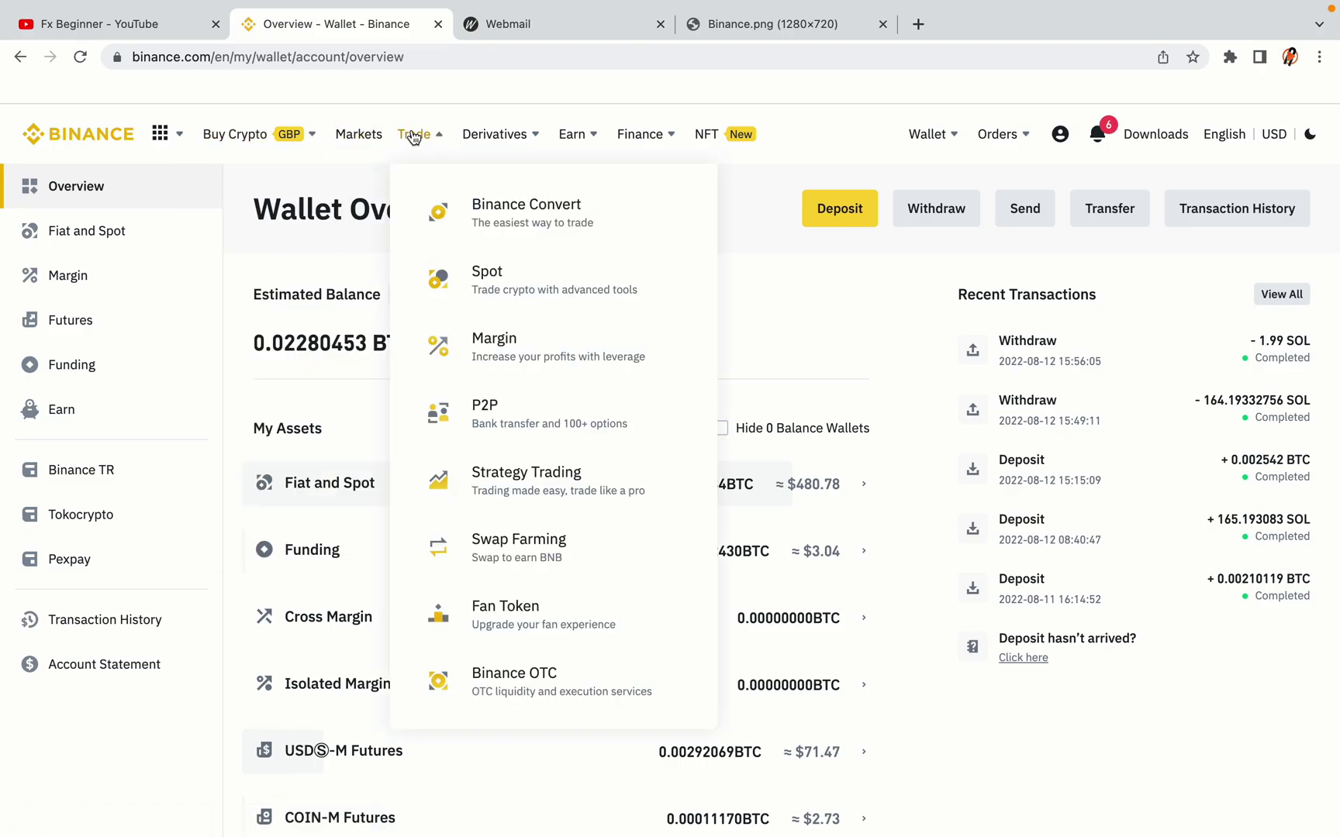